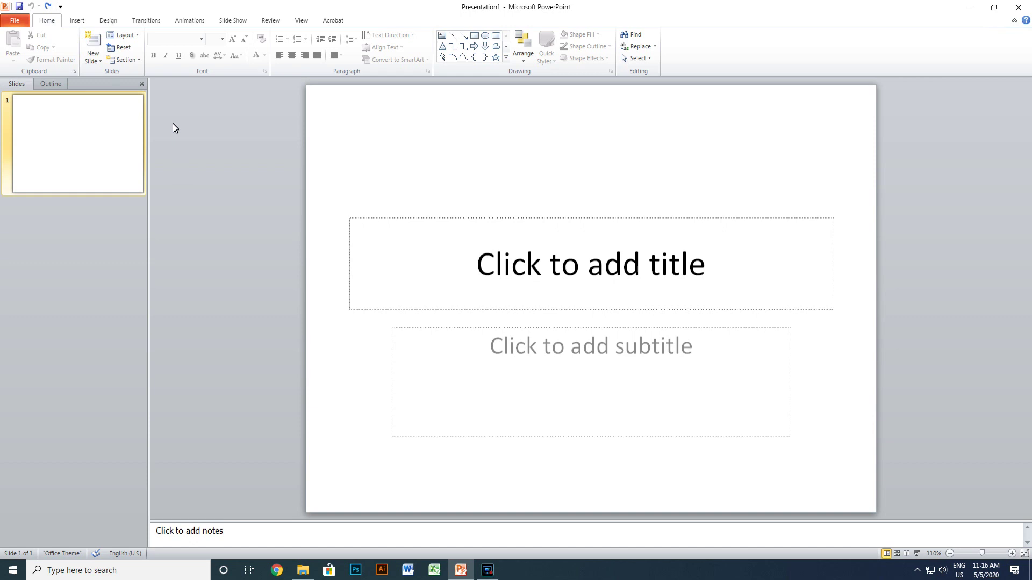
Look through the Insert, Design, Transitions, Animations and Slide Show tabs
left_click(77, 22)
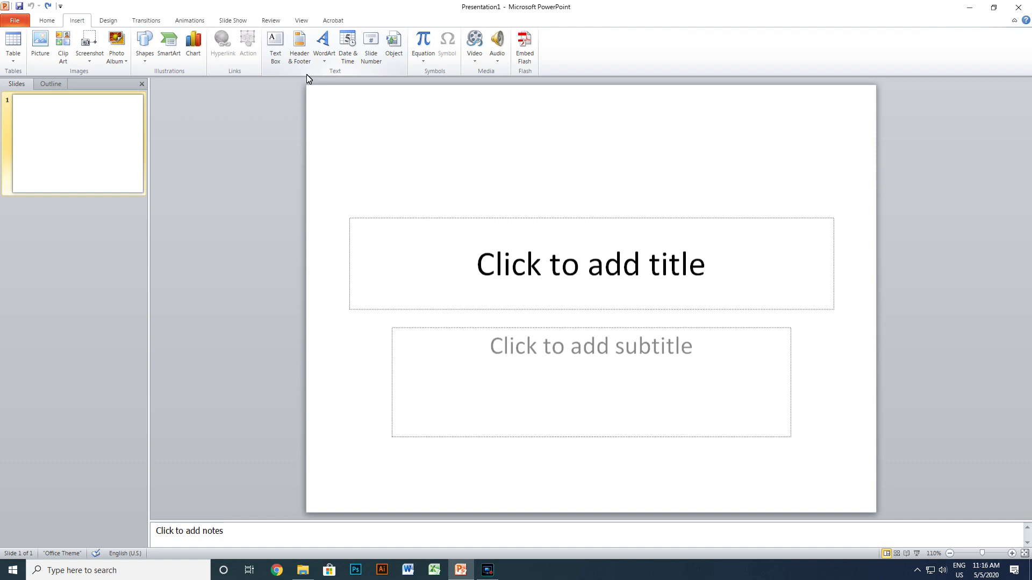
left_click(108, 22)
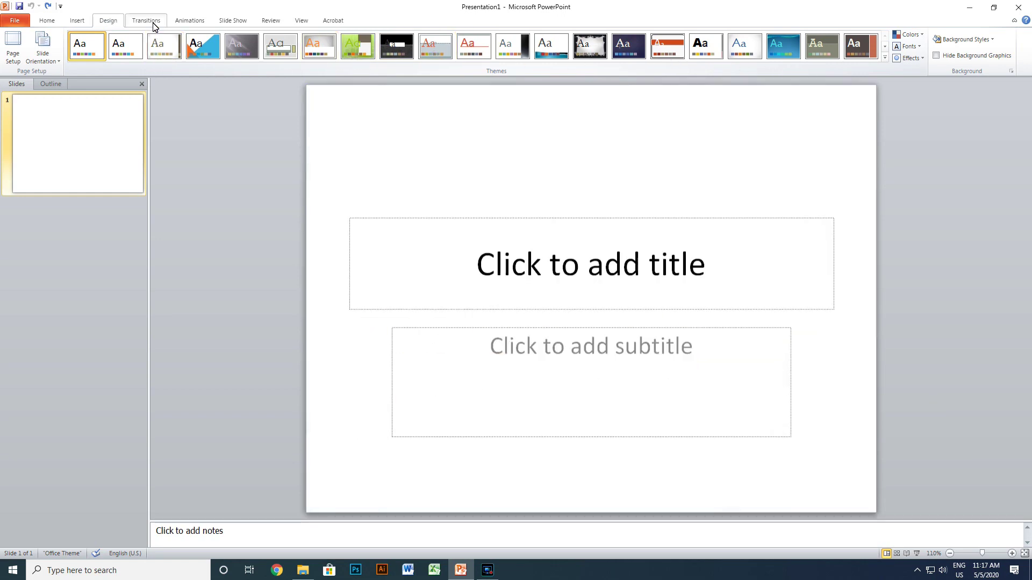
left_click(154, 25)
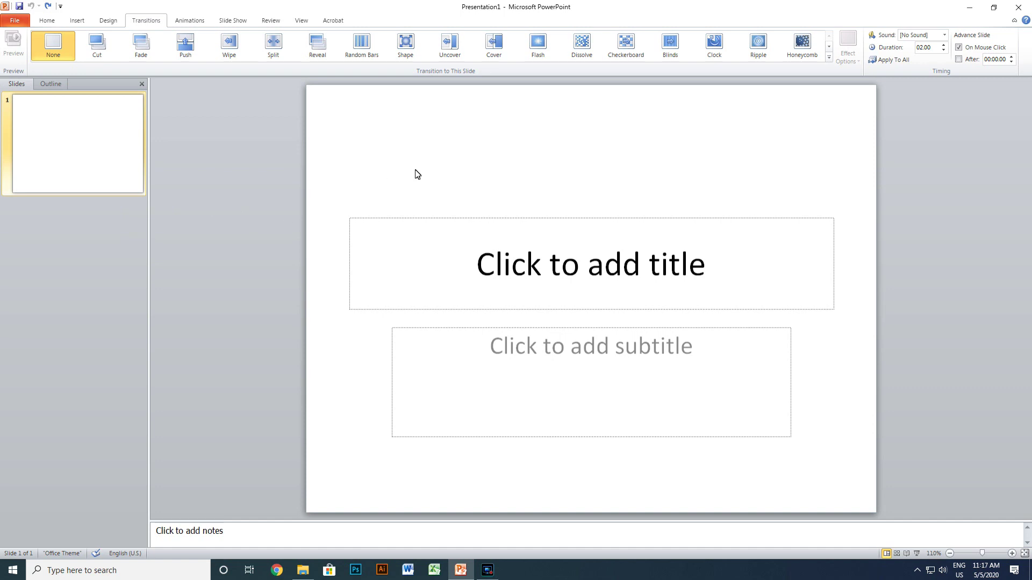
left_click(200, 21)
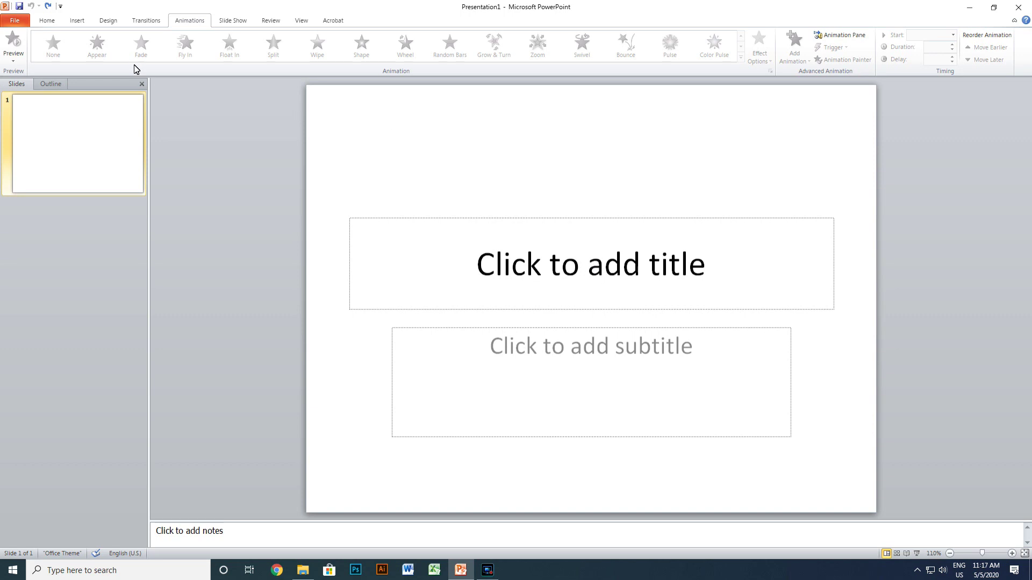
left_click(108, 20)
left_click(146, 20)
left_click(190, 21)
left_click(237, 20)
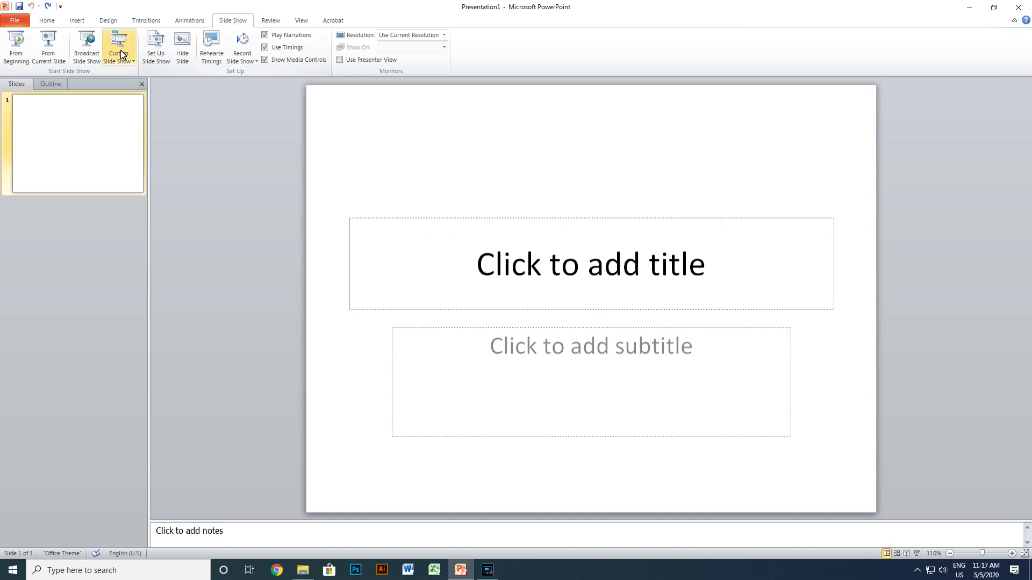
Cycle again from Home through Design, Transitions and Animations, ending on the Insert tab
left_click(51, 27)
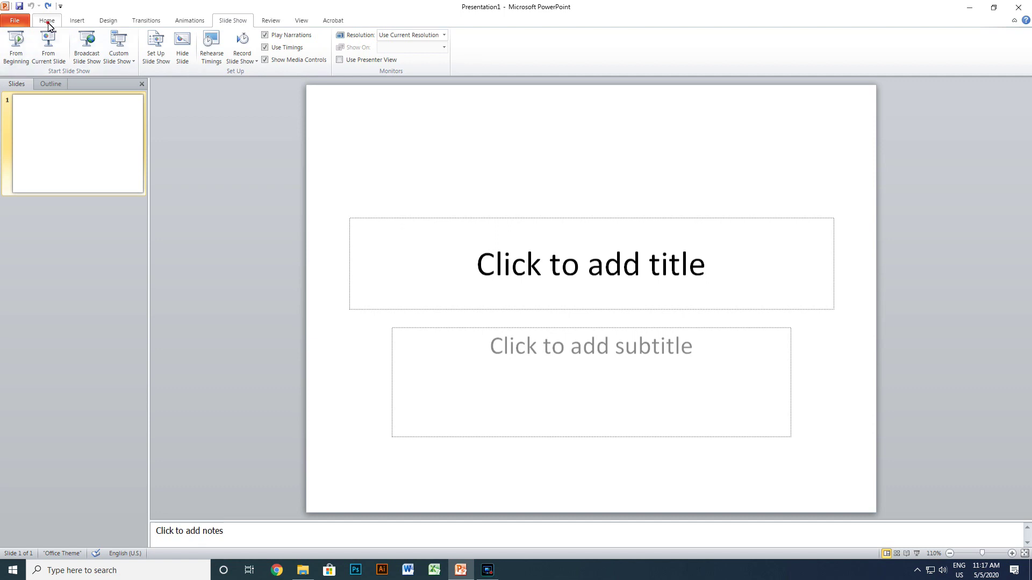
left_click(82, 26)
left_click(109, 22)
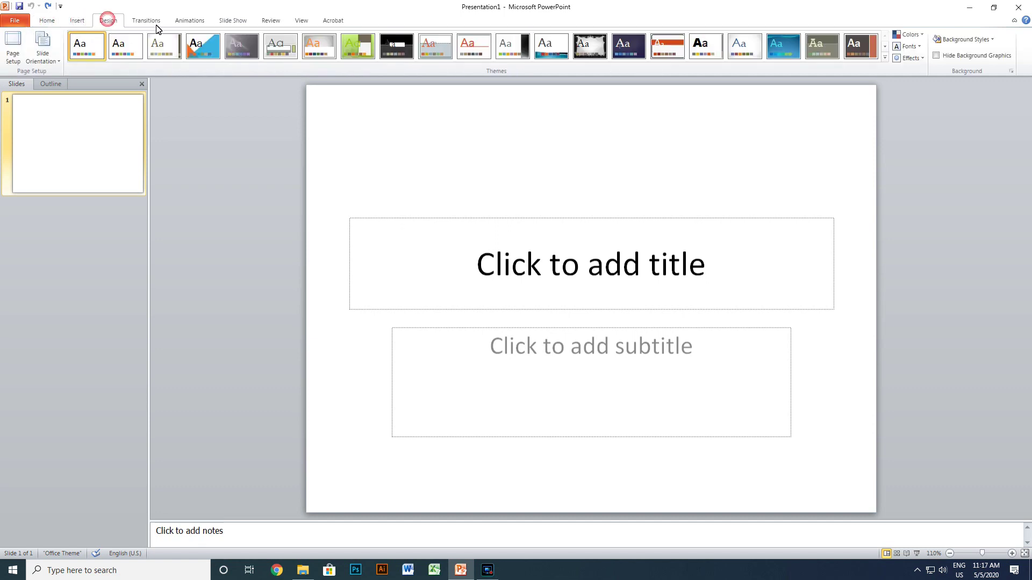
left_click(146, 21)
left_click(192, 24)
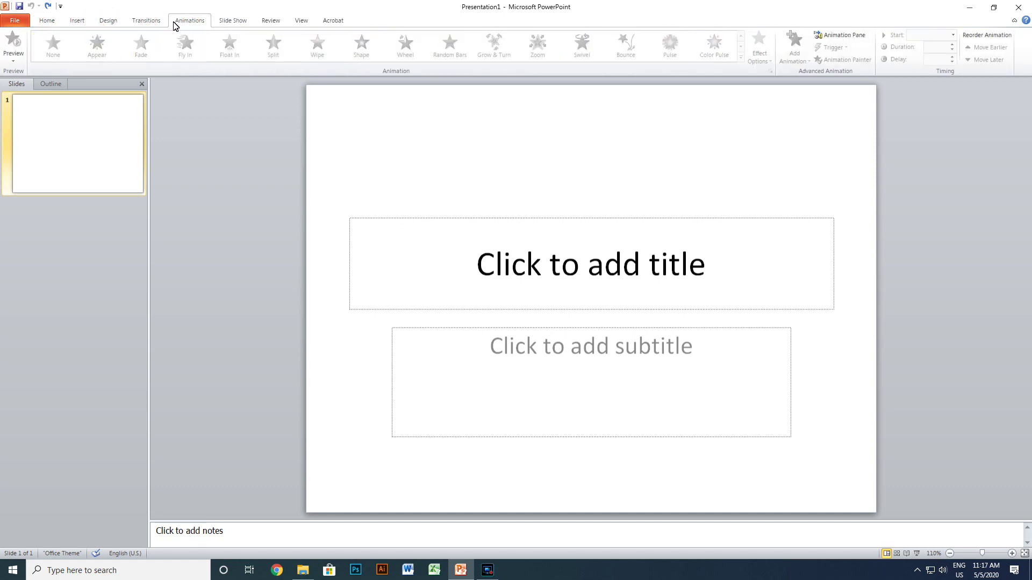
left_click(47, 24)
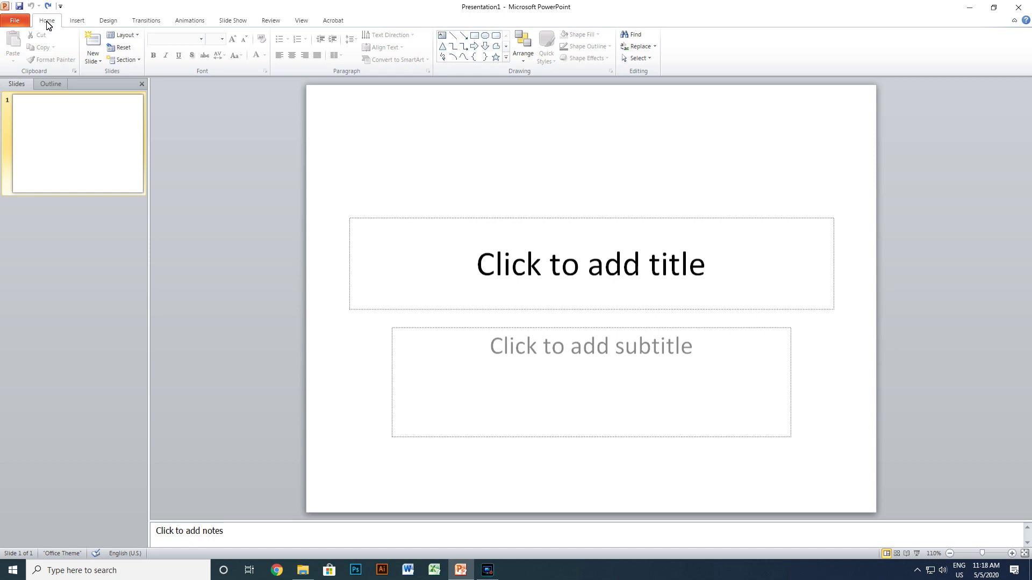
left_click(75, 22)
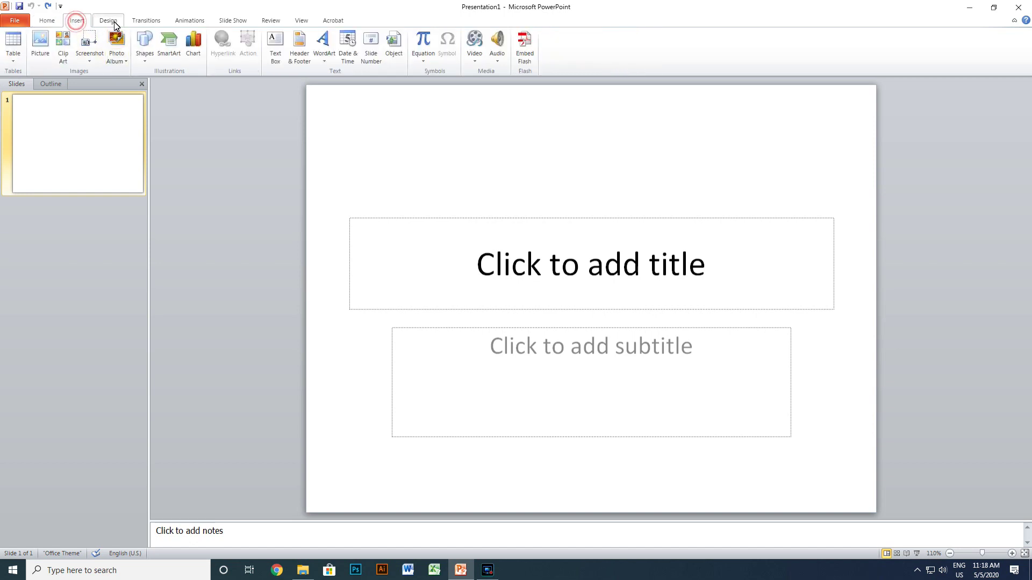
On the Design tab, expand the full Themes gallery and bring up Elemental's apply options
left_click(113, 23)
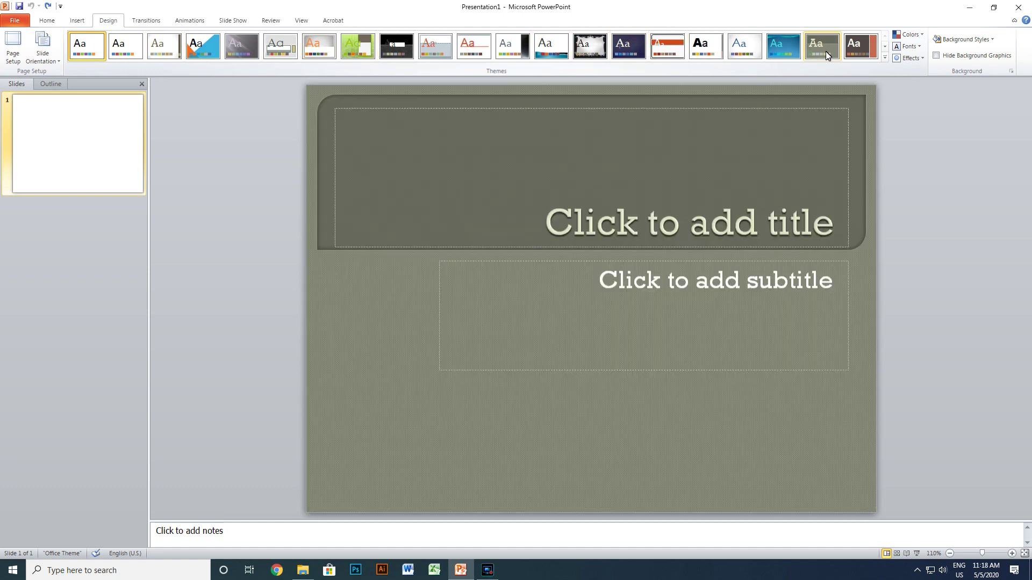
left_click(884, 58)
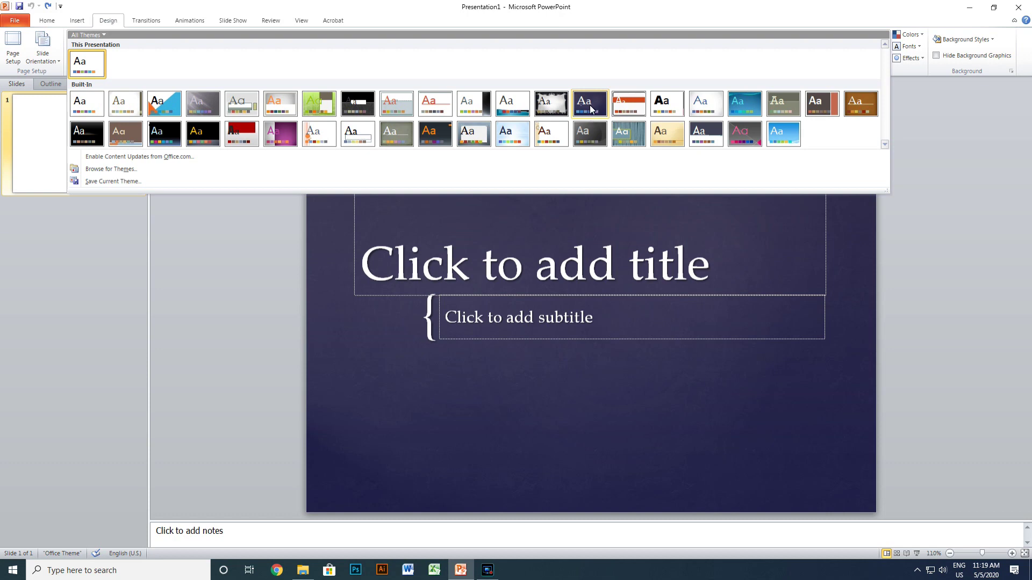
right_click(590, 109)
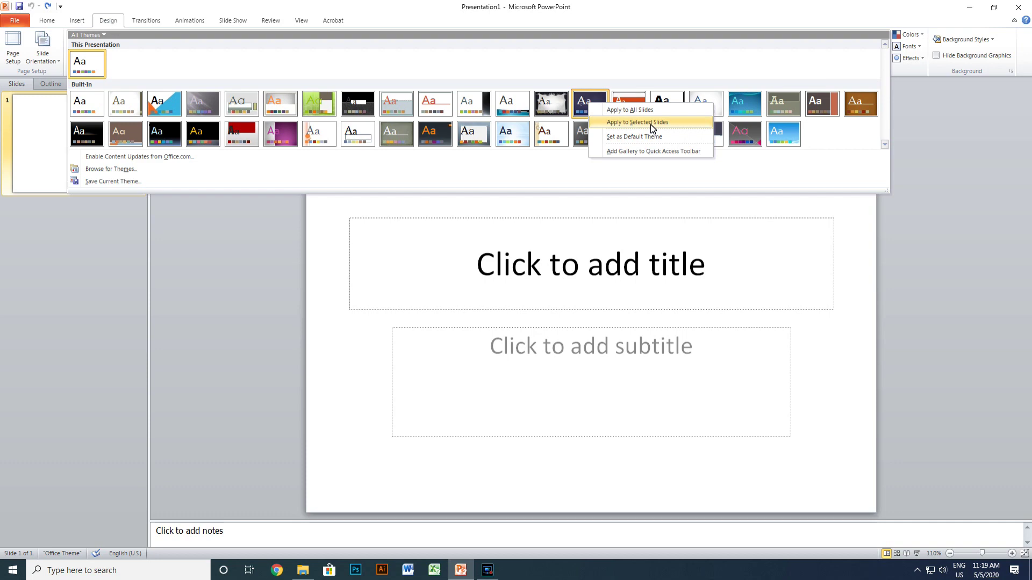
Apply the Elemental theme to the selected slide only and reselect slide 1
left_click(652, 127)
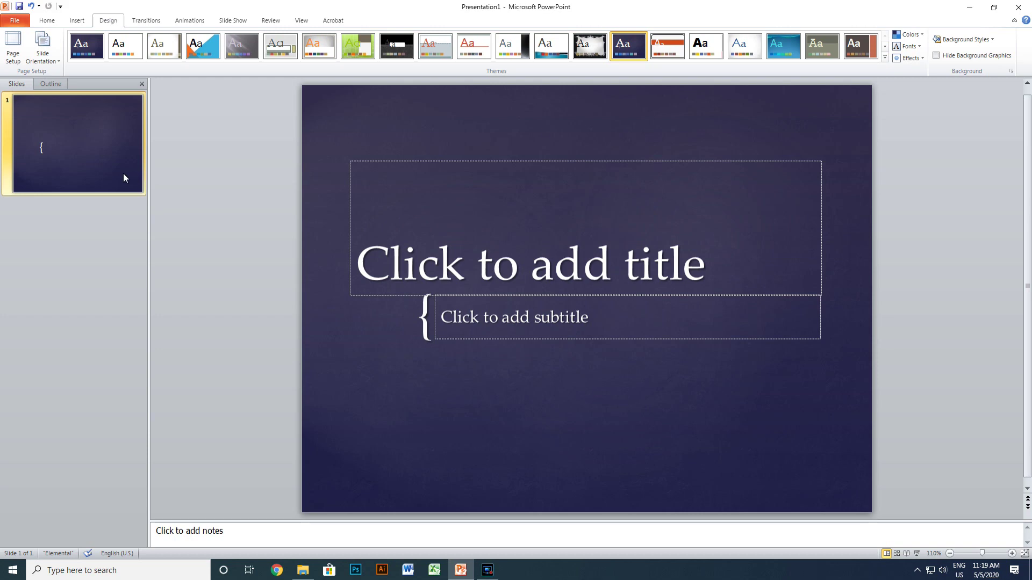
left_click(89, 158)
Add a second slide and apply the Apex theme to it only
key("ctrl+m")
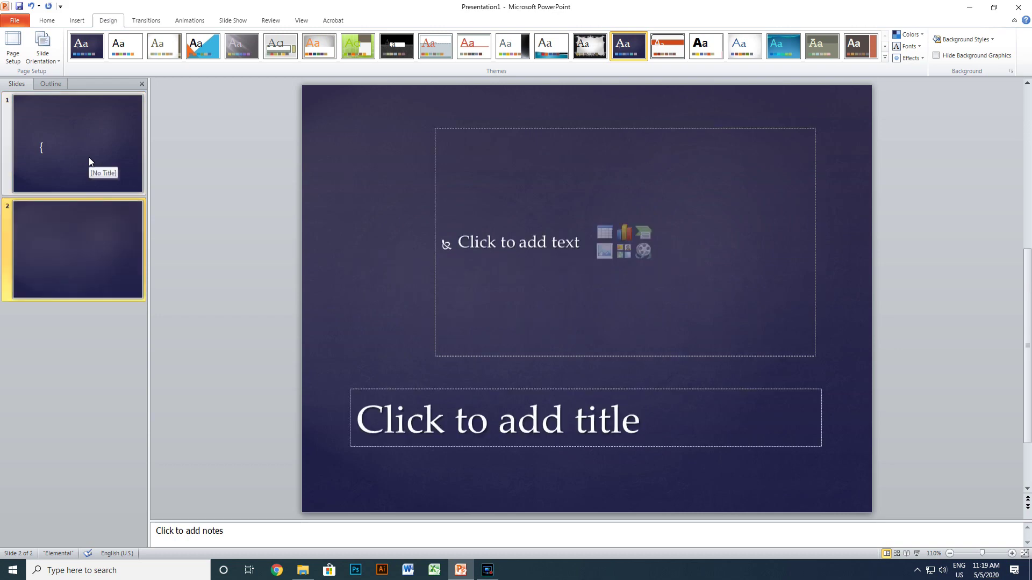
left_click(99, 263)
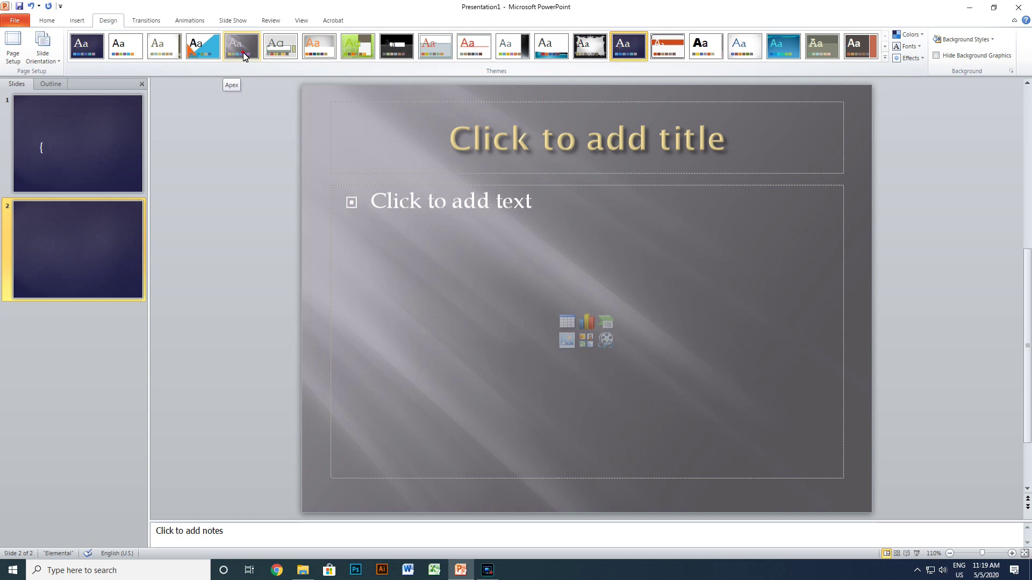
right_click(244, 56)
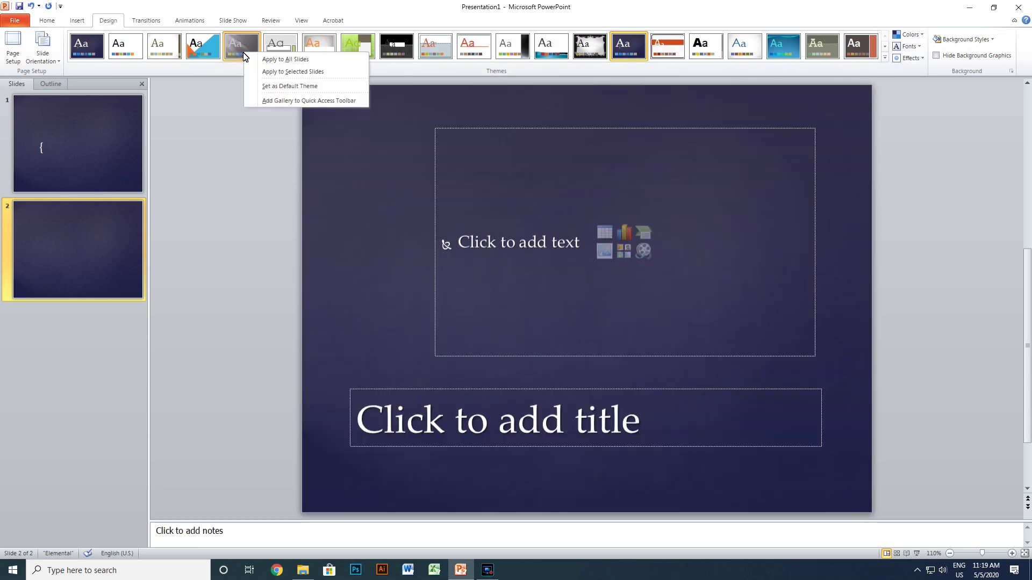
left_click(296, 73)
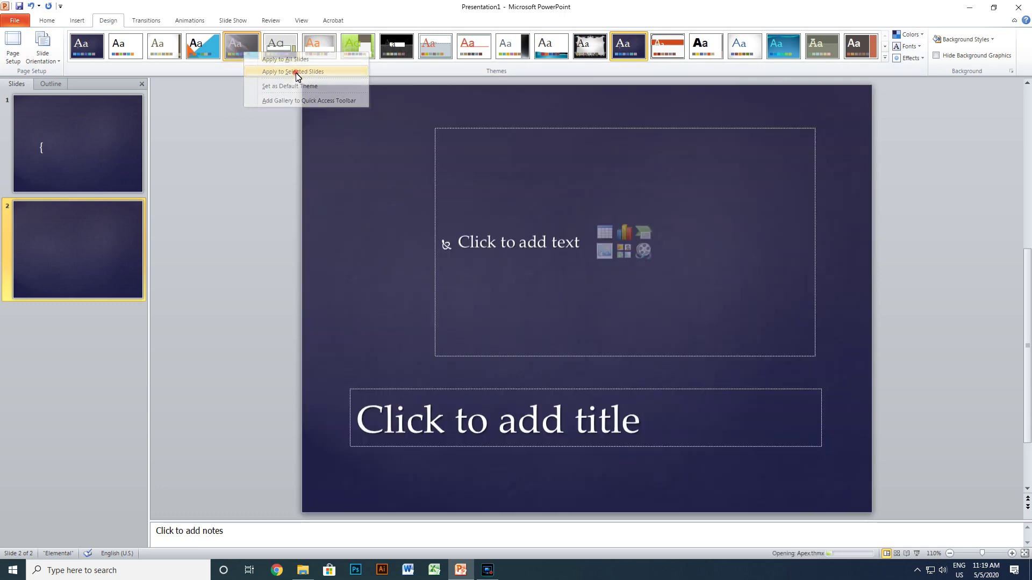
Compare slides 1 and 2, then add a third slide after slide 2
left_click(100, 275)
left_click(99, 148)
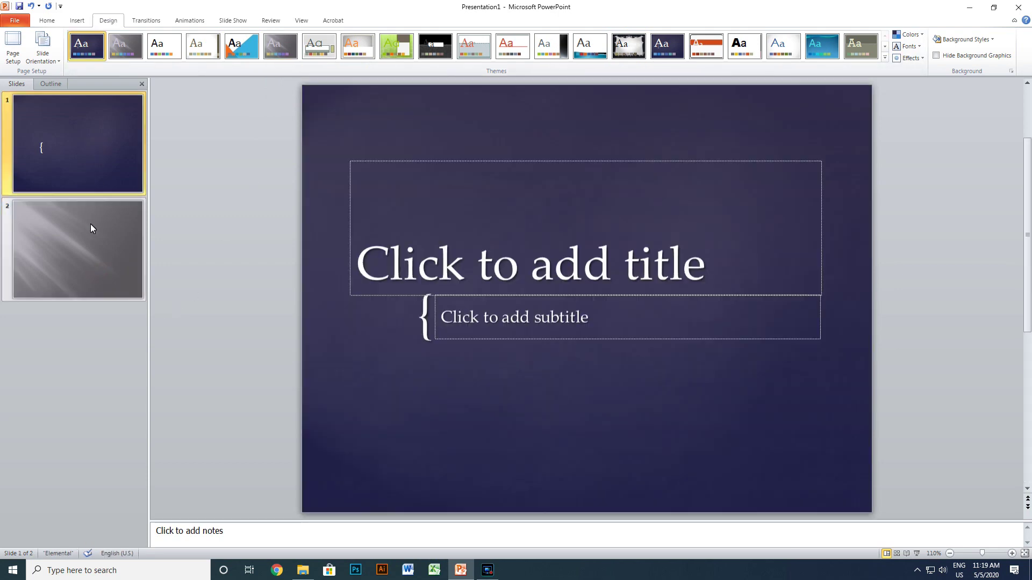
left_click(90, 224)
left_click(98, 161)
left_click(100, 246)
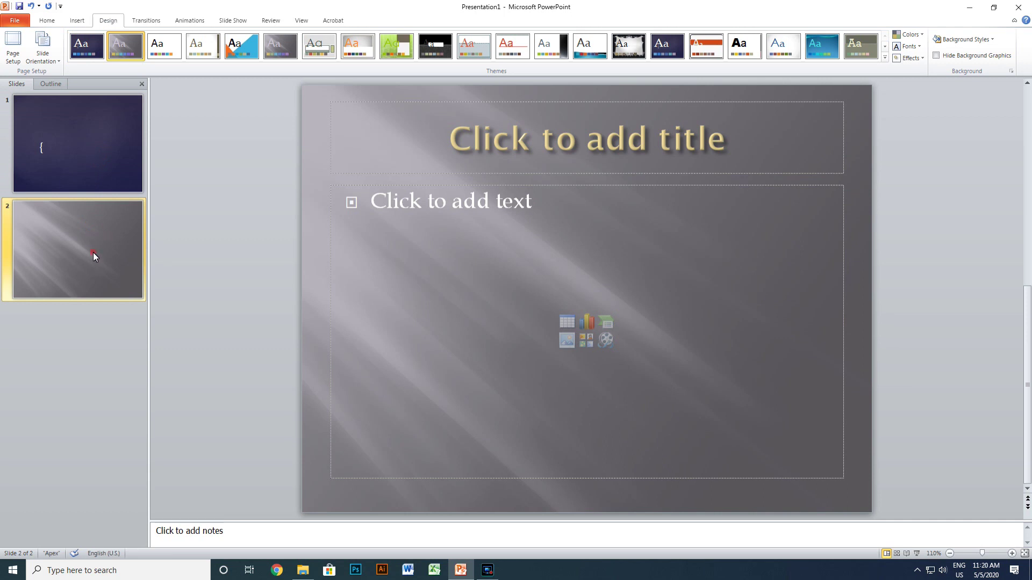
key("Return")
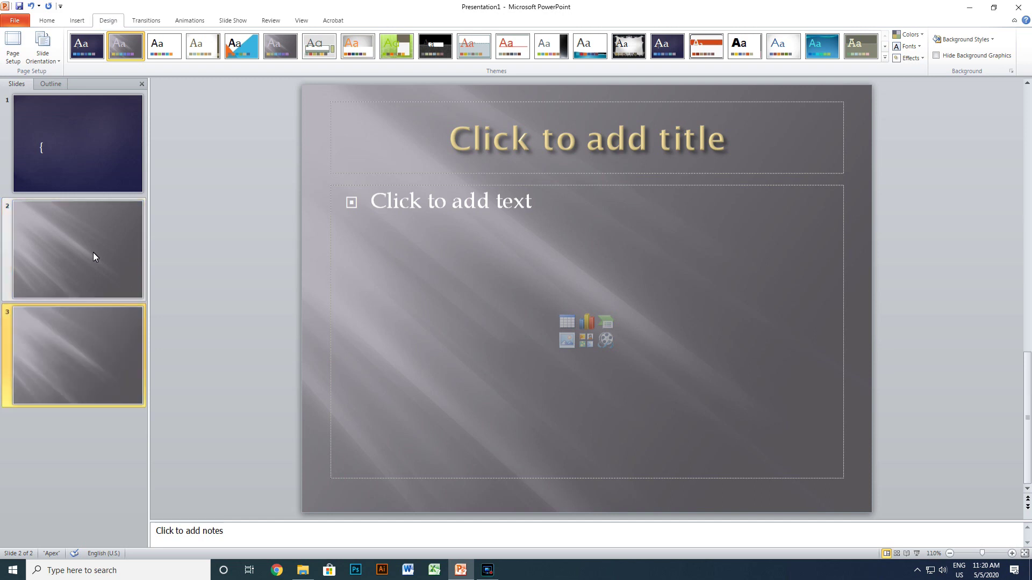
Apply the Hardcover theme to slide 3 only, keeping slide 3 active
left_click(102, 365)
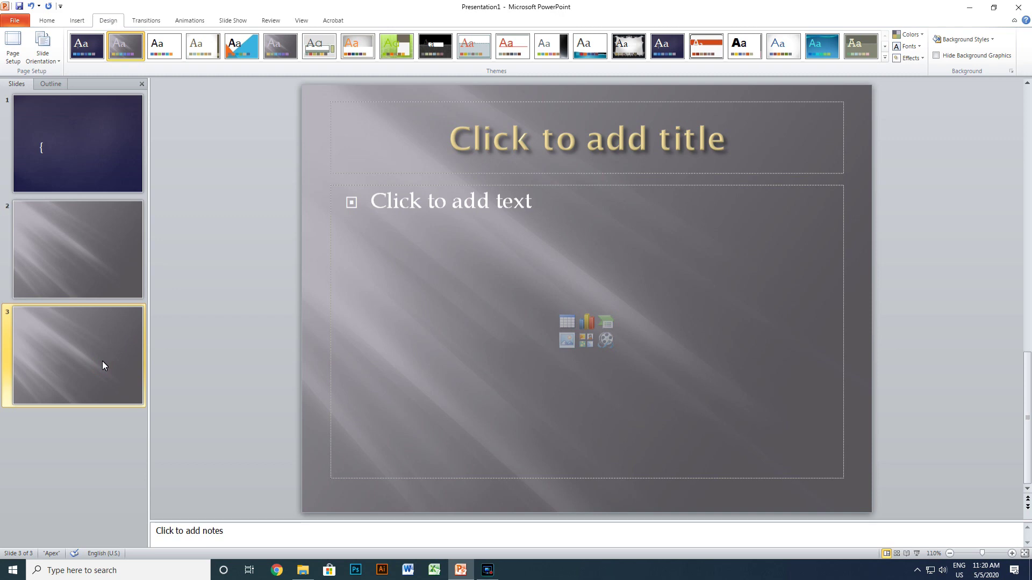
left_click(885, 60)
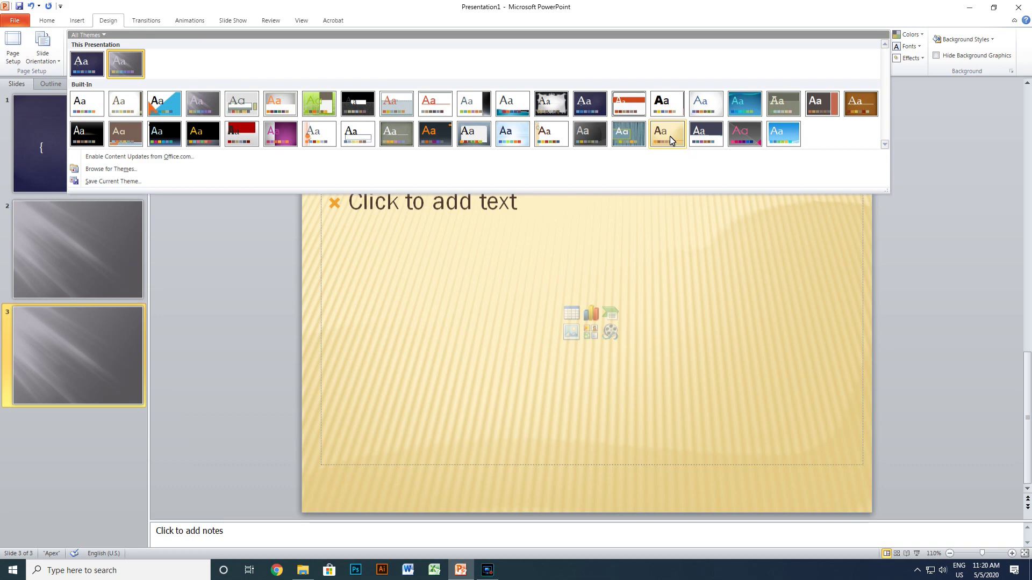
right_click(862, 102)
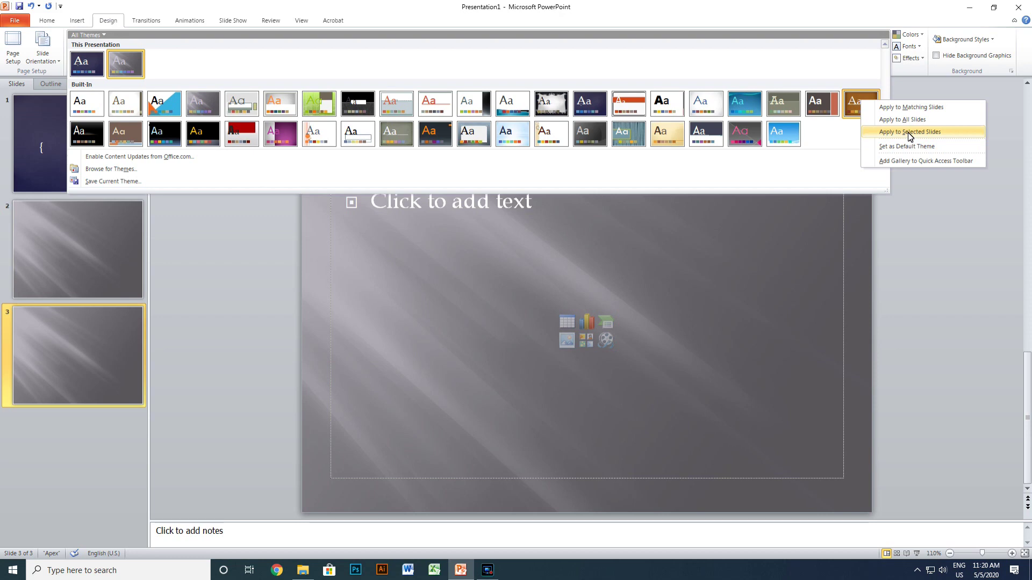
left_click(910, 134)
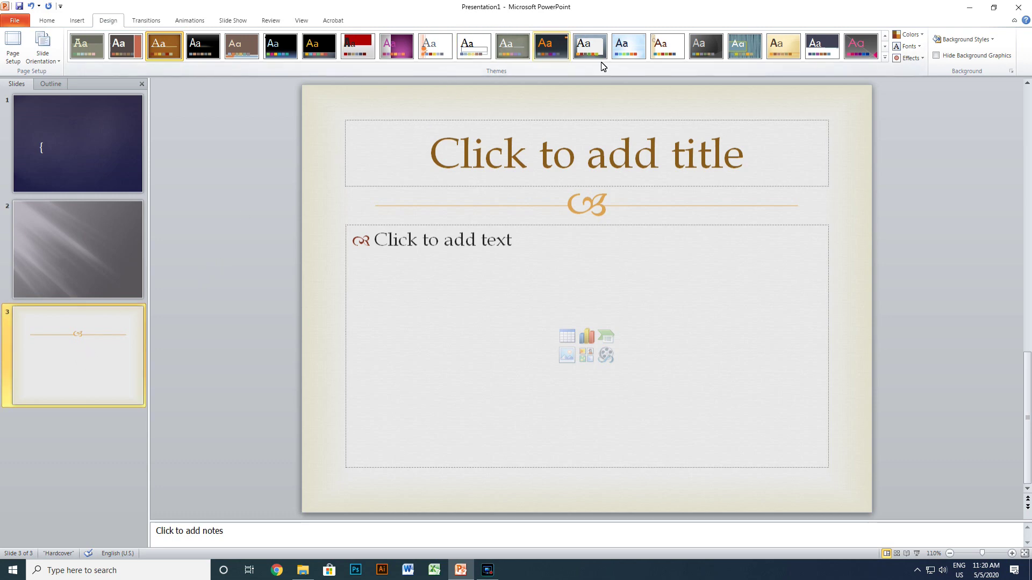
left_click(887, 58)
left_click(872, 12)
left_click(88, 366)
Add a fourth slide, glance at Background Styles, then expand the full Themes gallery
key("Return")
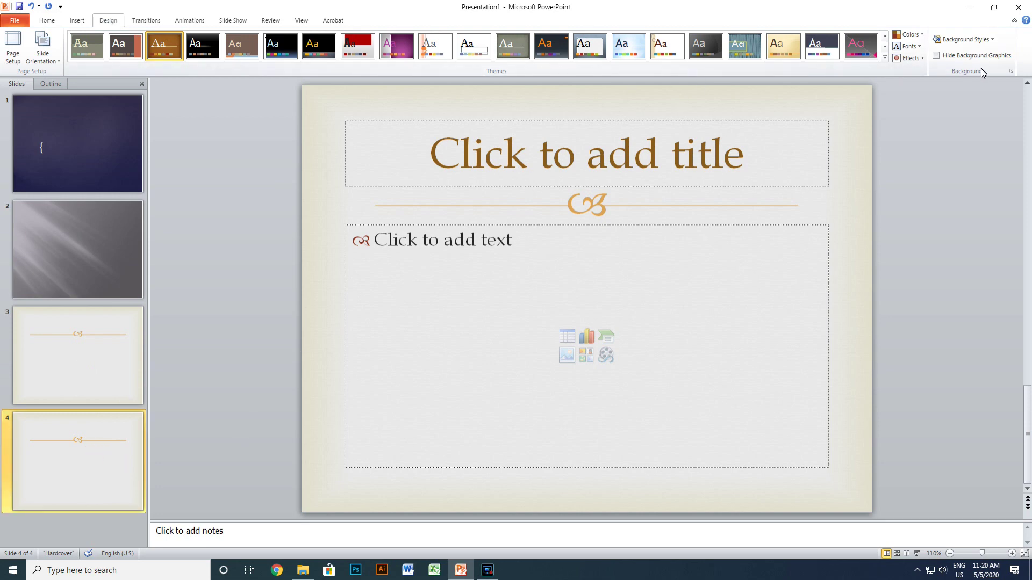
left_click(993, 40)
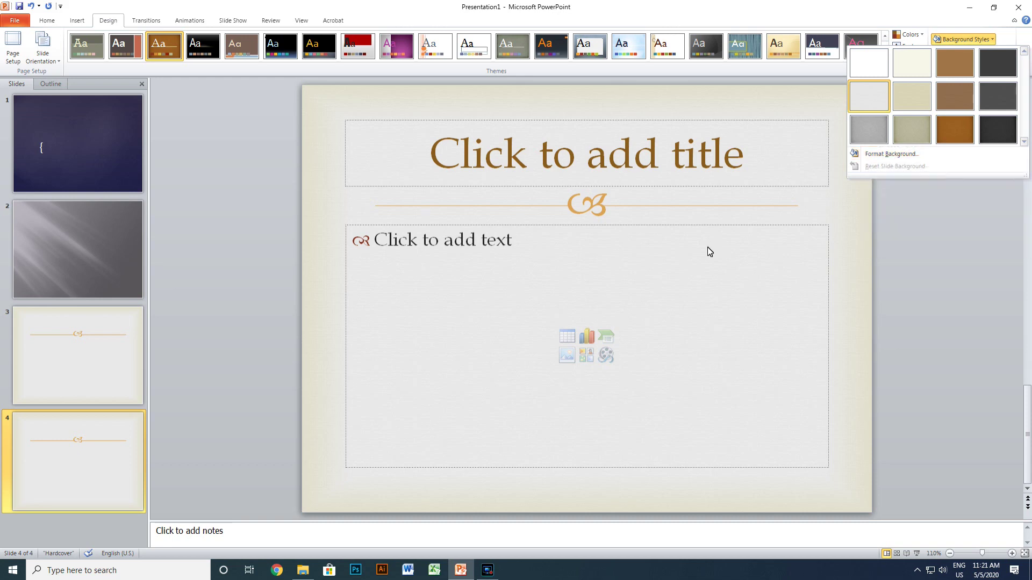
left_click(681, 17)
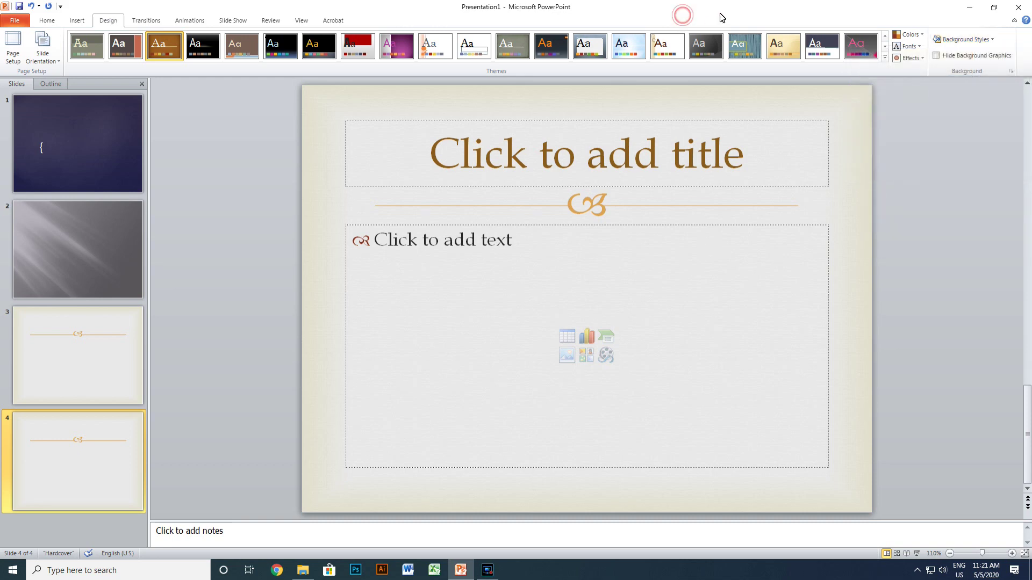
left_click(884, 57)
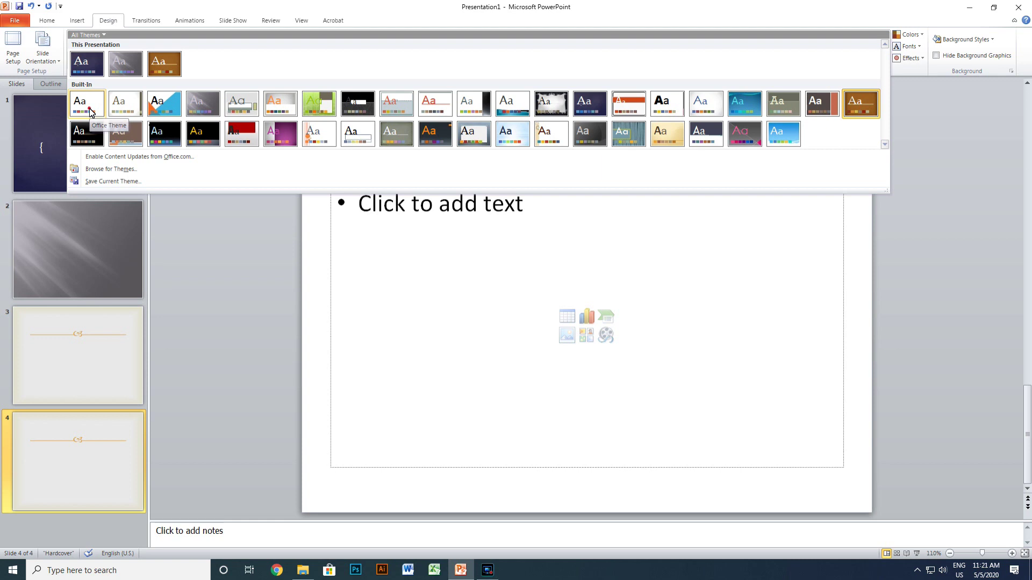
Give slide 4 the Office Theme with the blue Style 11 background, then add slide 5
right_click(90, 112)
left_click(143, 138)
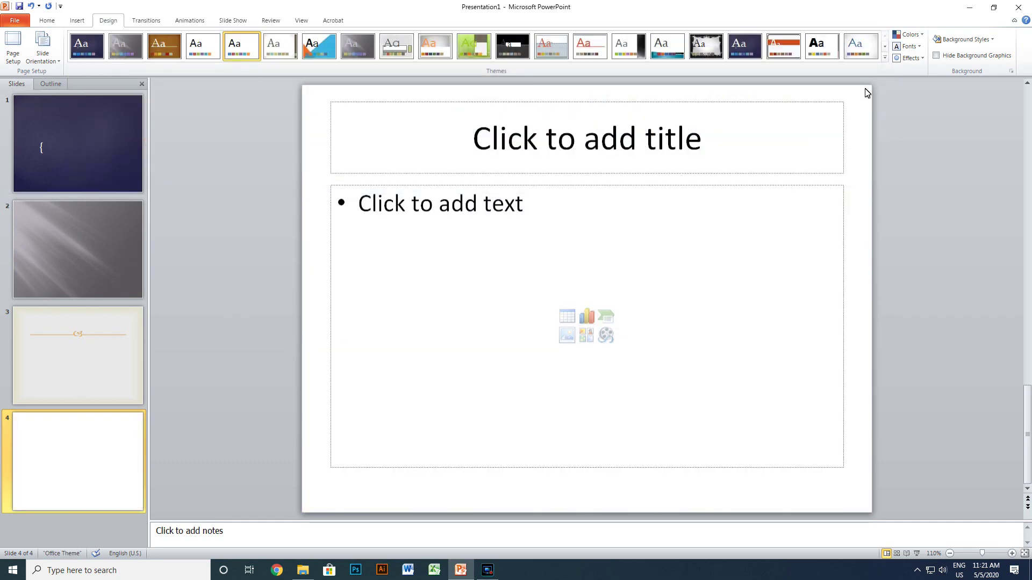
left_click(991, 40)
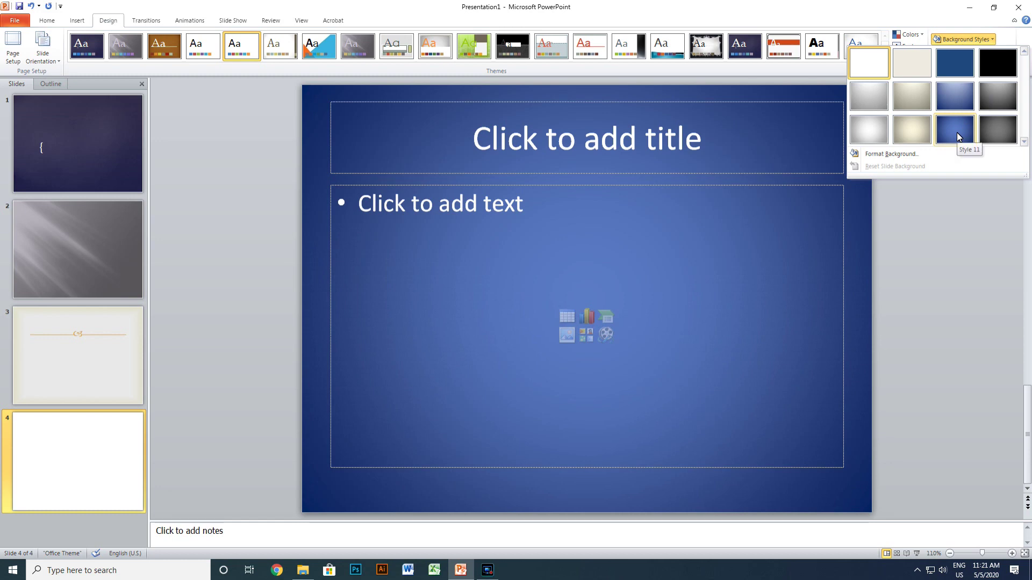
right_click(957, 132)
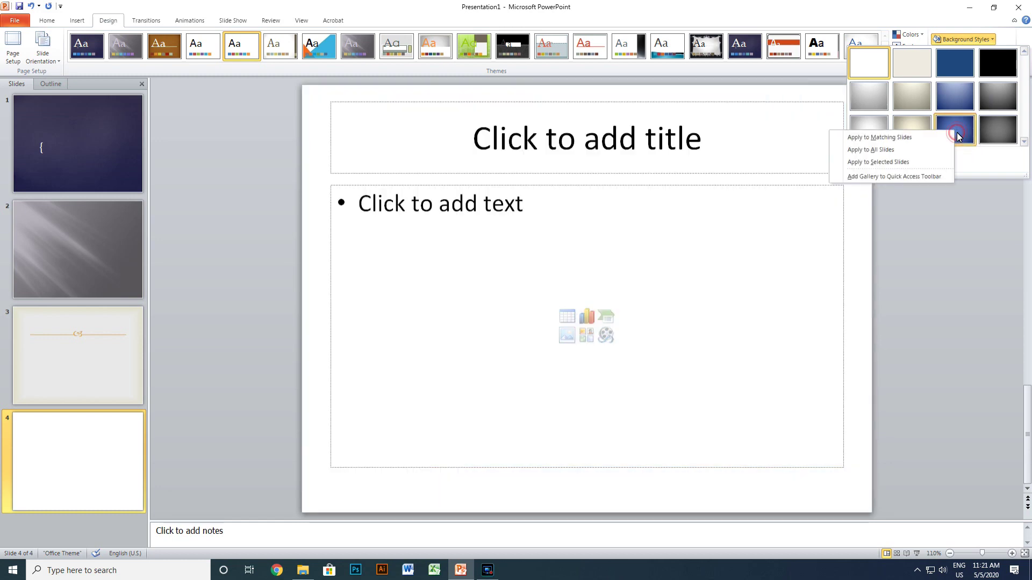
left_click(902, 162)
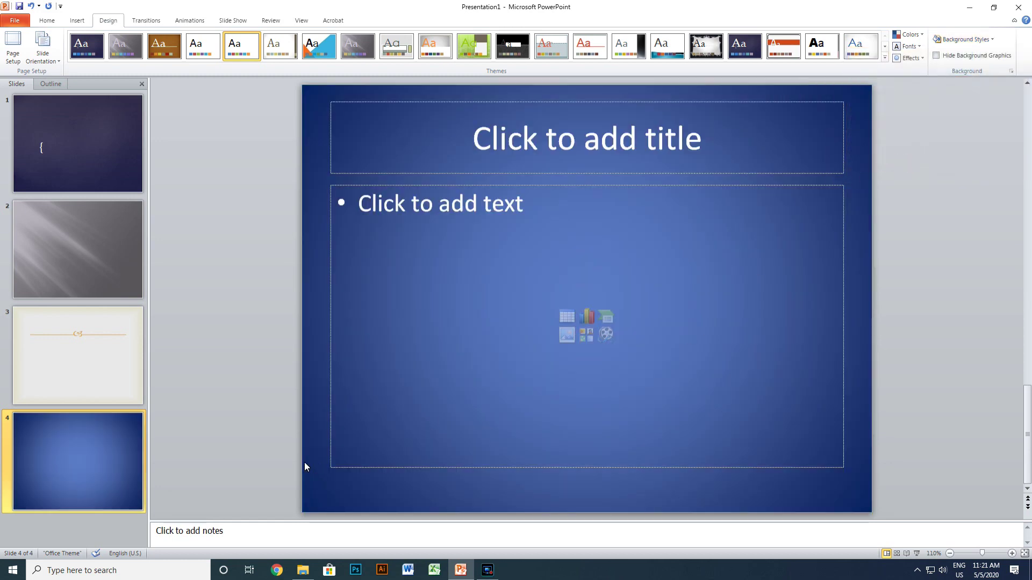
key("Return")
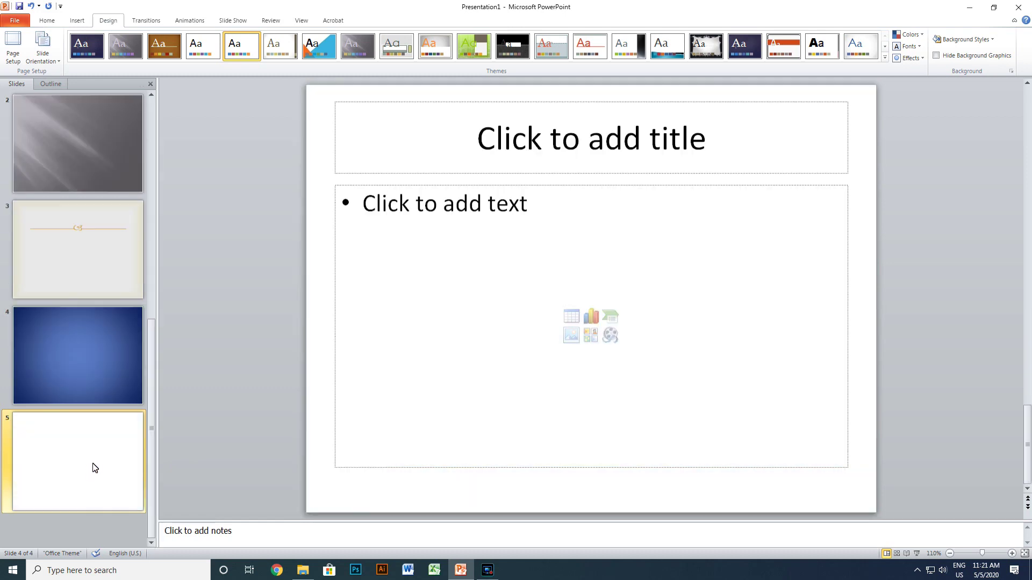
Give slide 5 a Gradient fill background using the Fire preset colors
left_click(89, 463)
left_click(990, 41)
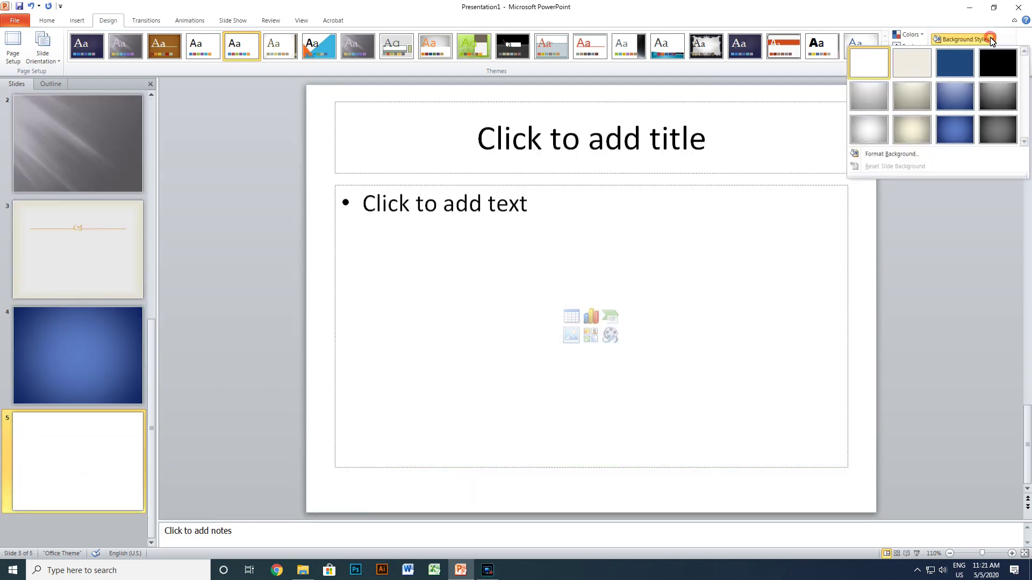
left_click(891, 155)
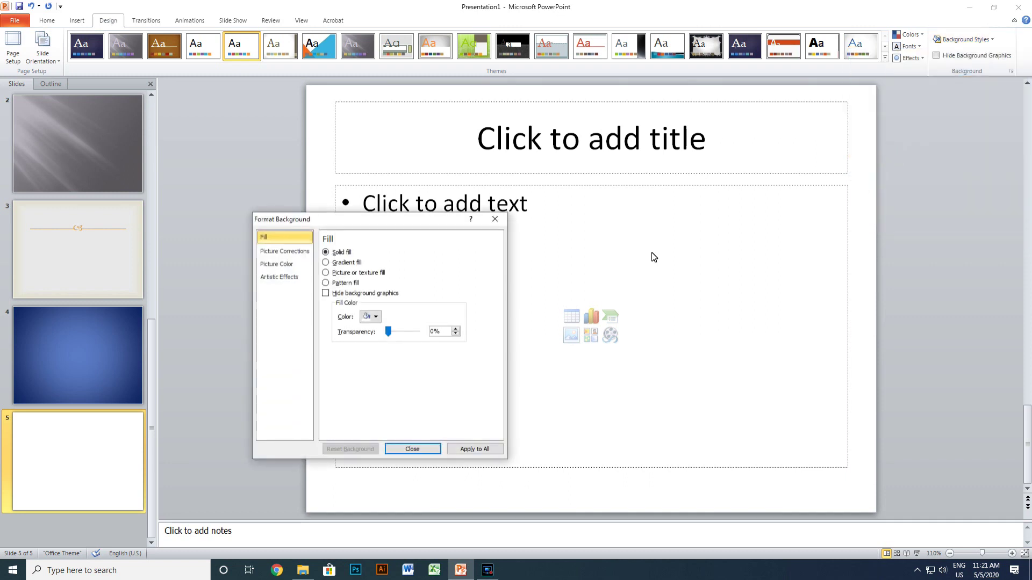
left_click_drag(422, 224, 305, 187)
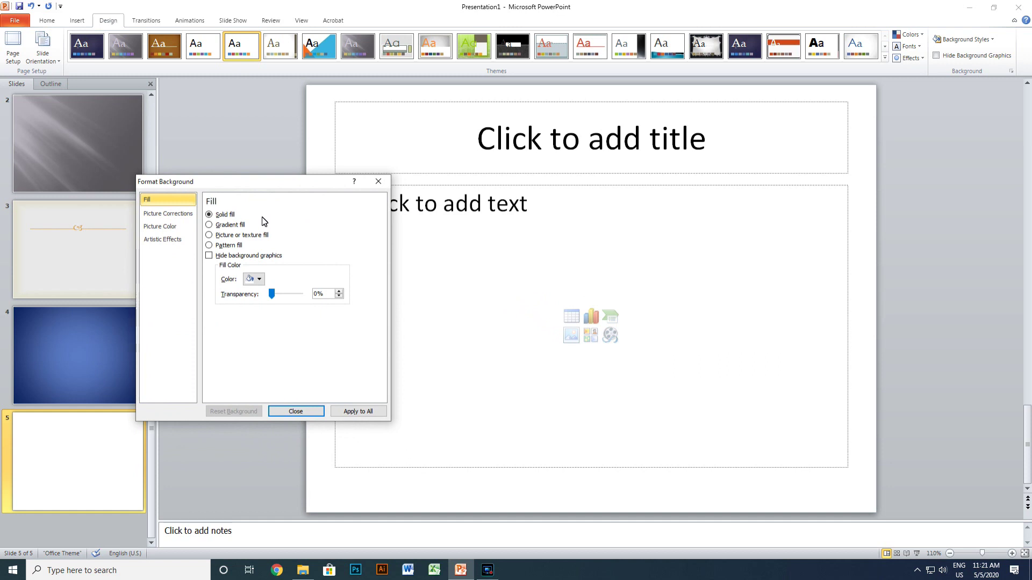
left_click(237, 226)
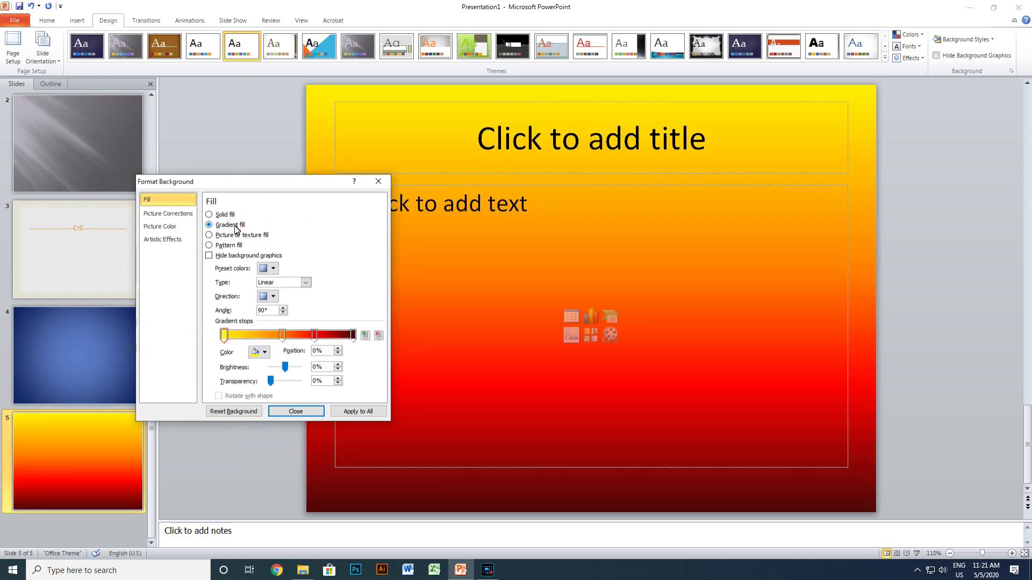
left_click(274, 268)
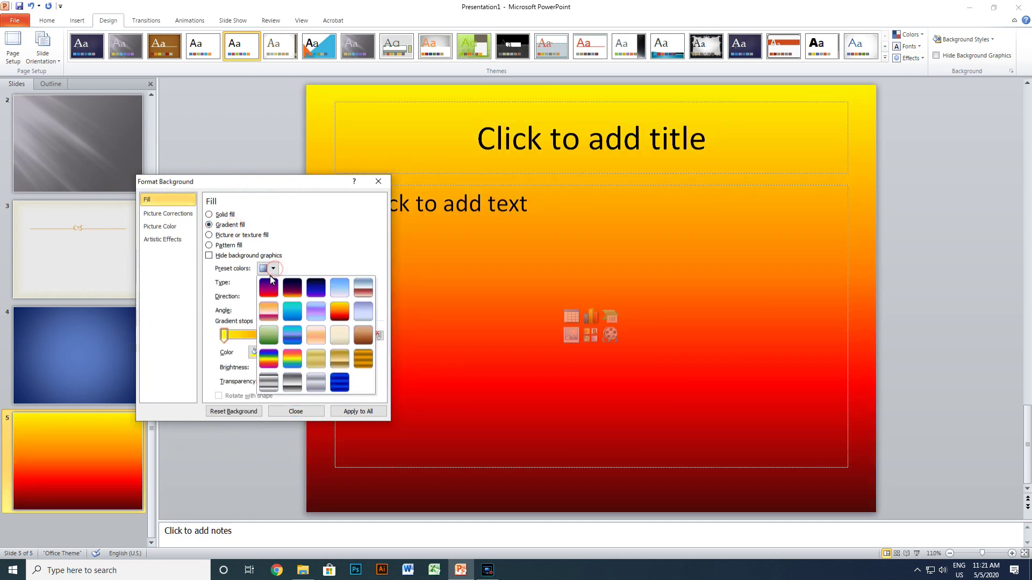
left_click(295, 360)
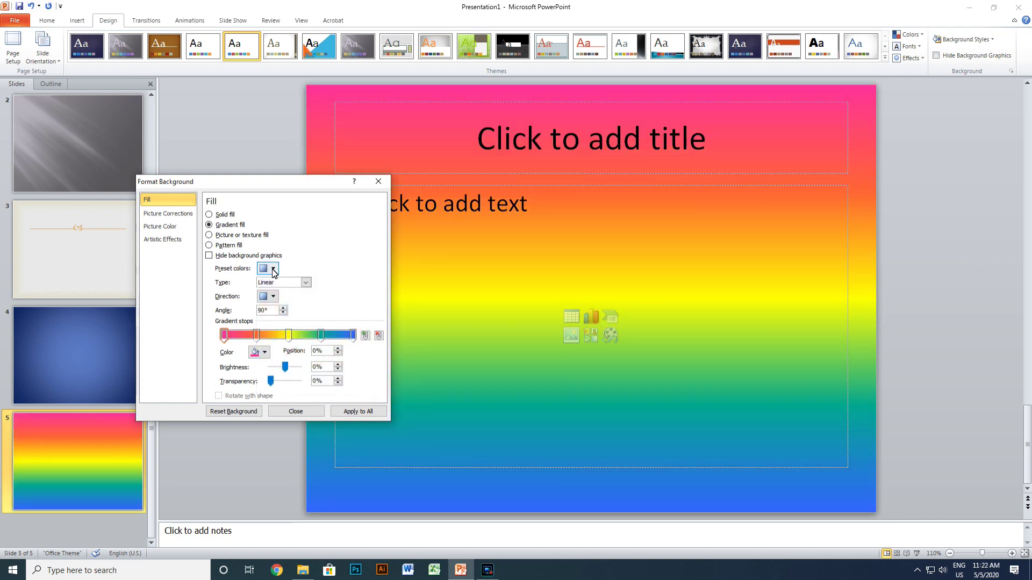
left_click(273, 269)
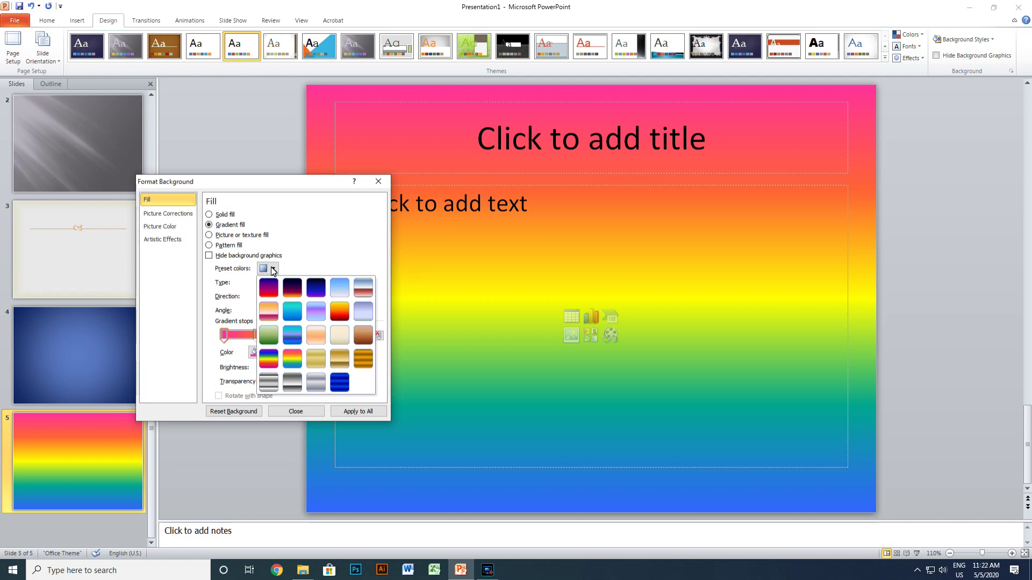
left_click(273, 269)
left_click(273, 269)
left_click(345, 316)
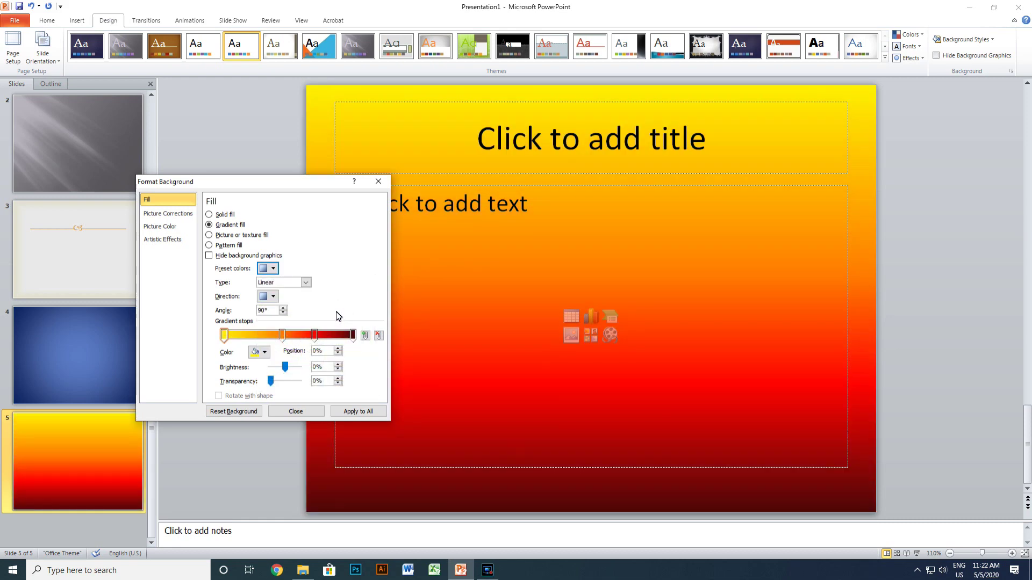
Make the Fire gradient radial from the center and drag its stops inward to about 36%
left_click_drag(291, 184, 249, 142)
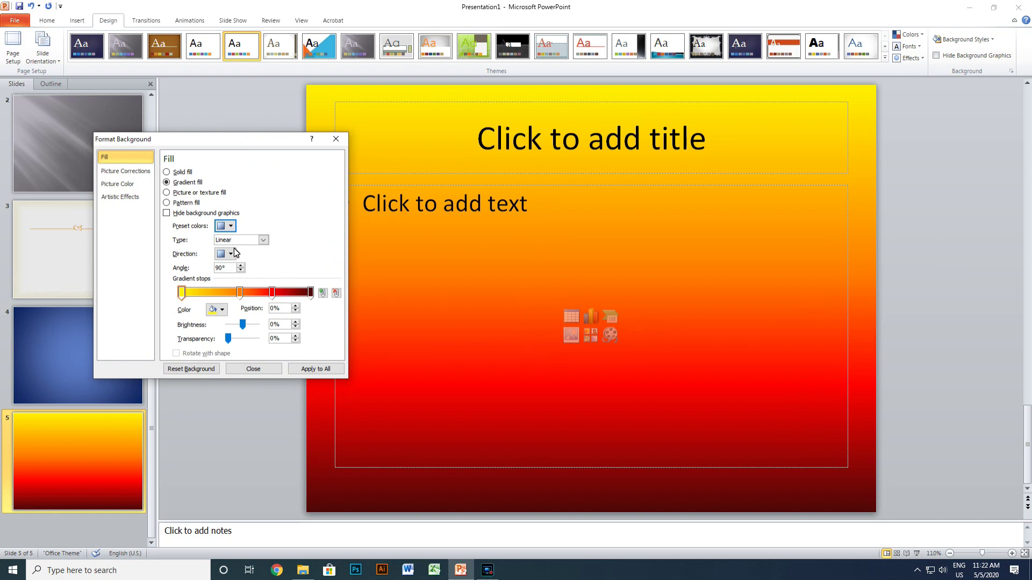
left_click(264, 241)
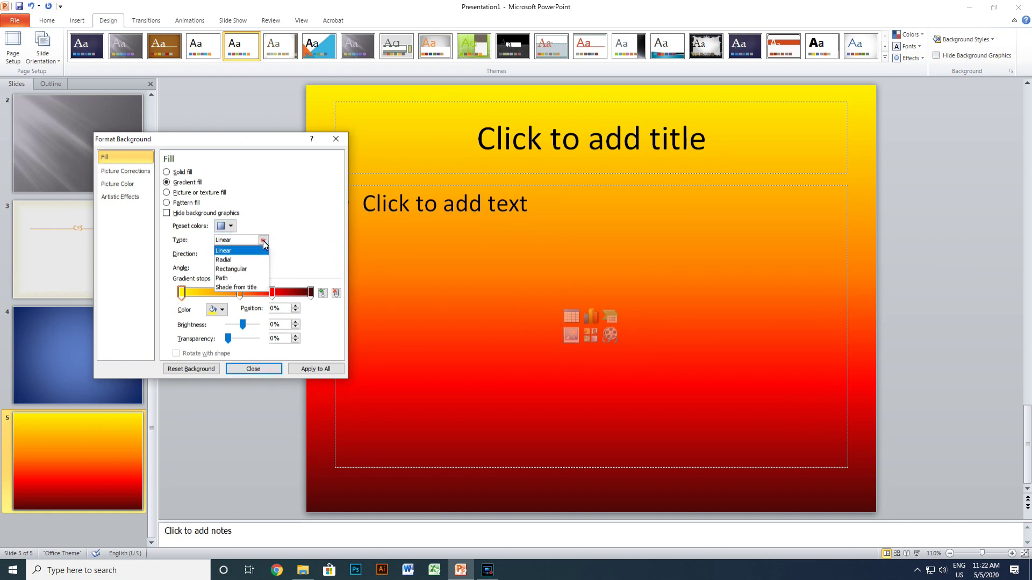
left_click(239, 260)
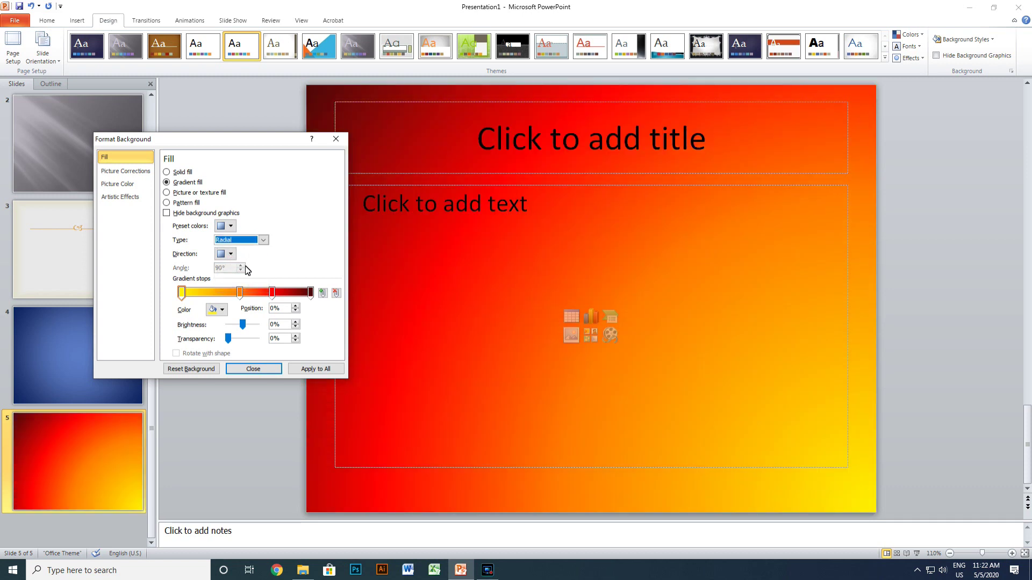
left_click(231, 254)
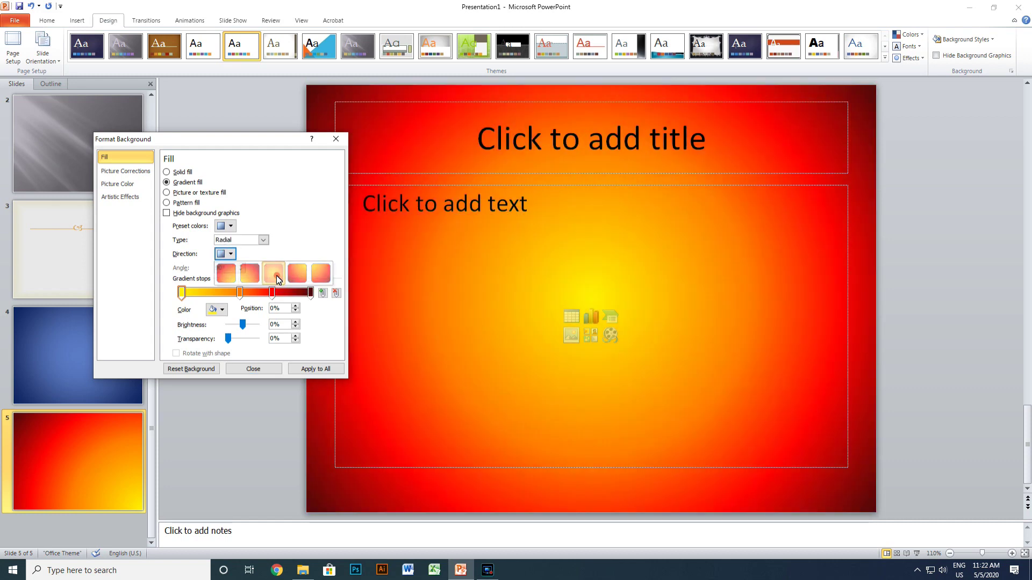
left_click(274, 274)
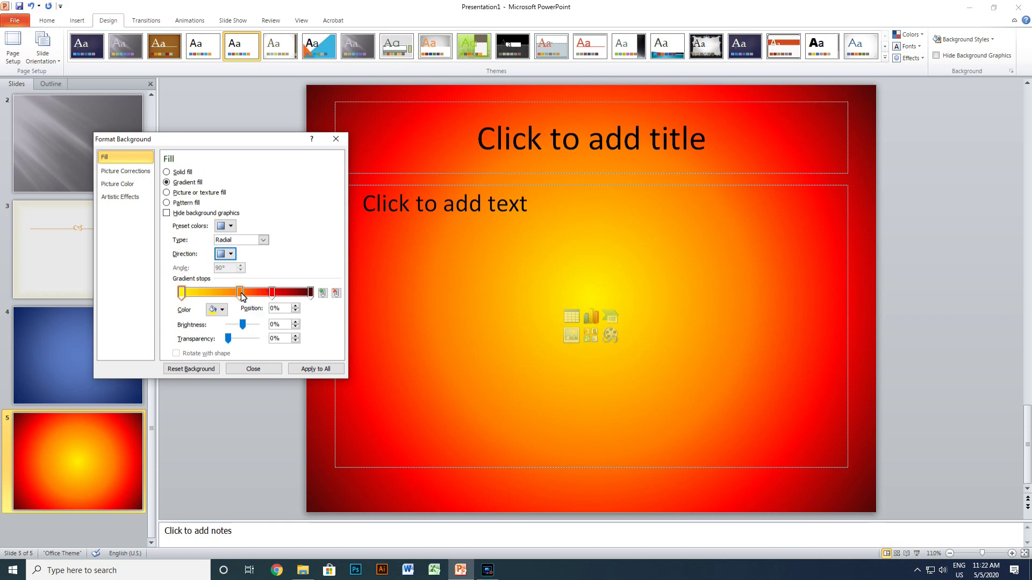
mouse_move(240, 301)
left_mouse_down()
mouse_move(227, 298)
mouse_move(248, 293)
mouse_move(203, 295)
mouse_move(240, 293)
left_mouse_up()
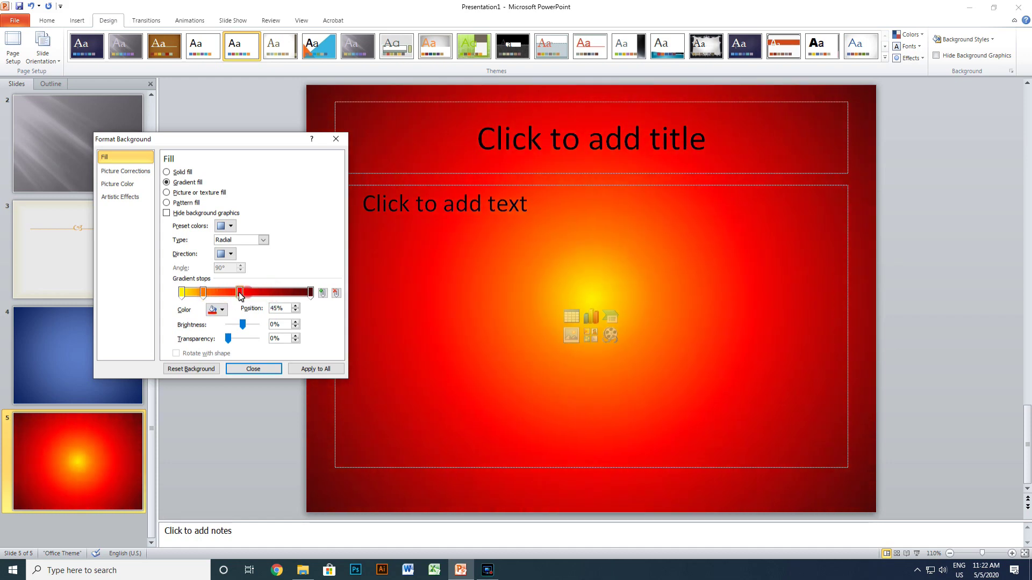
left_click_drag(310, 293, 293, 295)
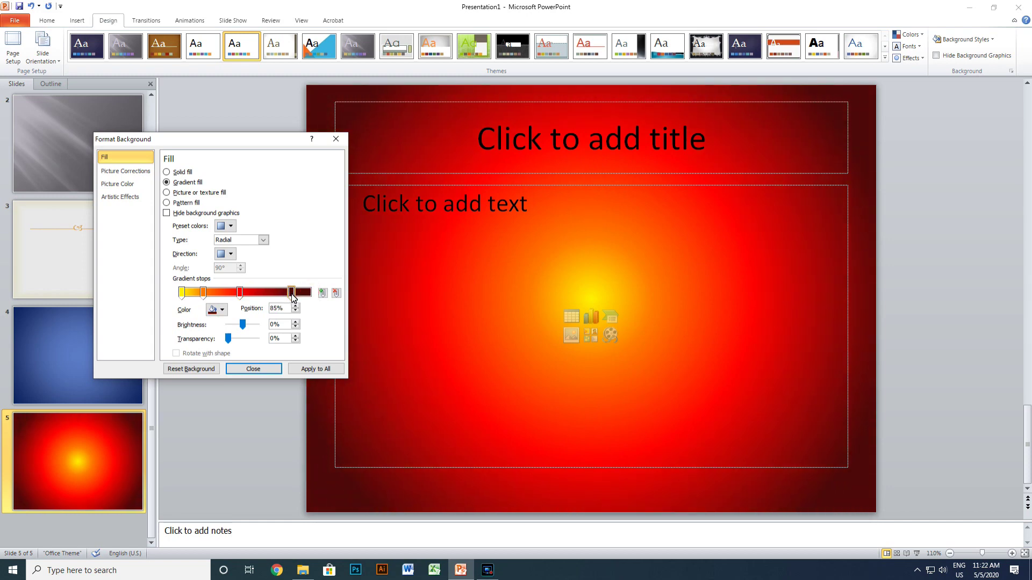
left_click(230, 226)
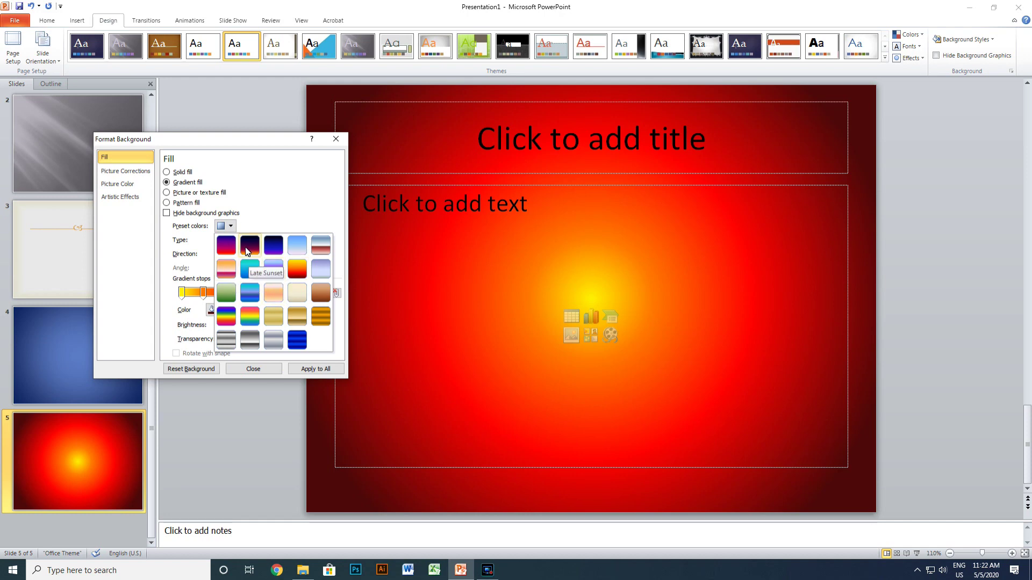
Apply the Late Sunset preset and, after trying other types, make it rectangular from the center
left_click(226, 245)
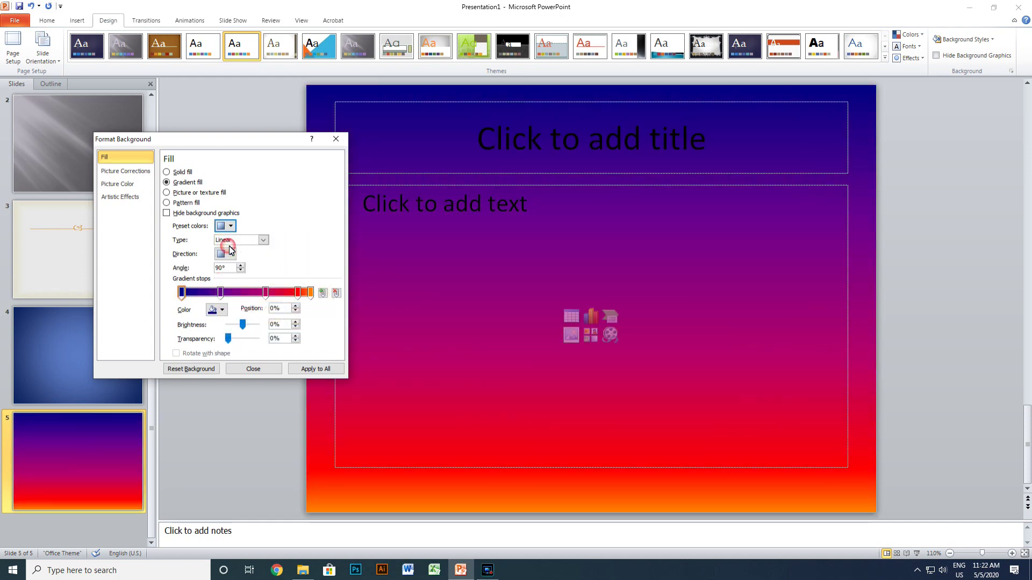
left_click(264, 243)
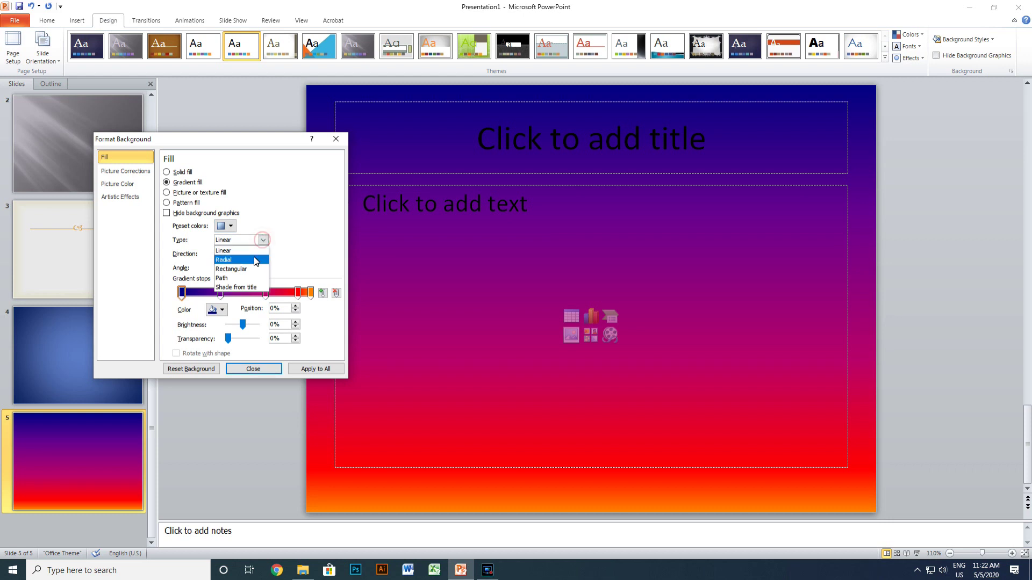
left_click(254, 262)
left_click(264, 244)
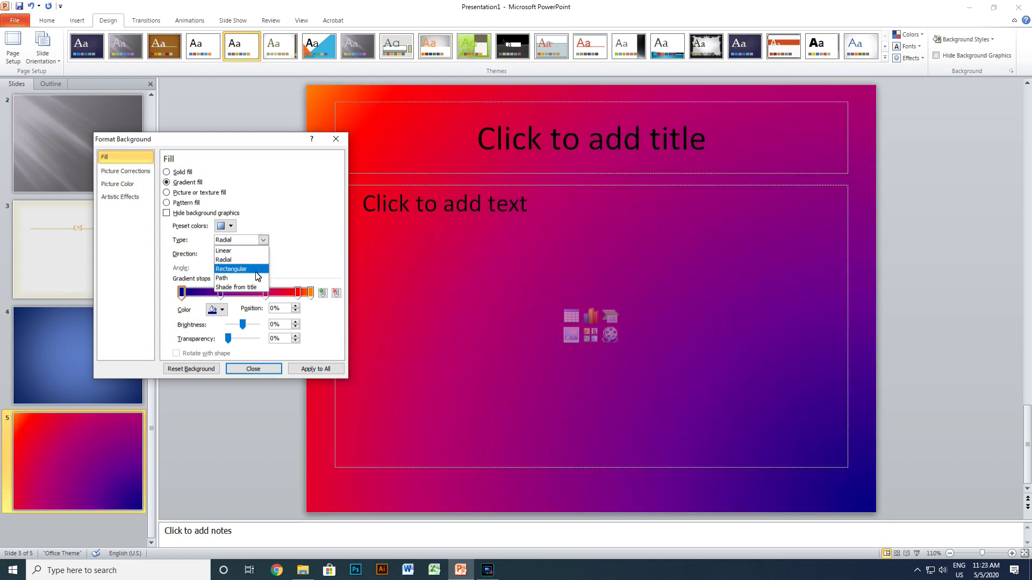
left_click(255, 269)
left_click(264, 240)
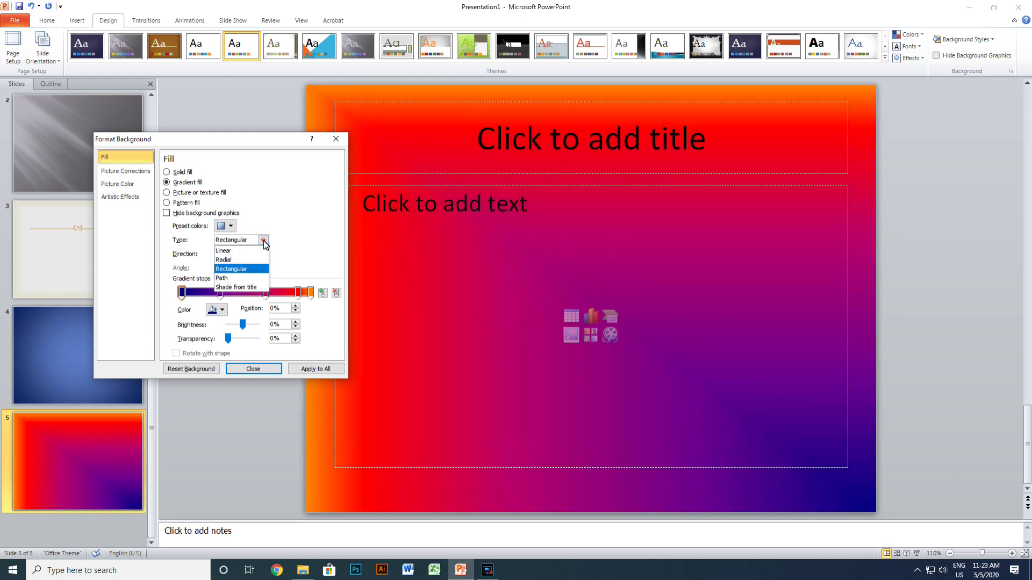
left_click(256, 278)
left_click(263, 240)
left_click(262, 288)
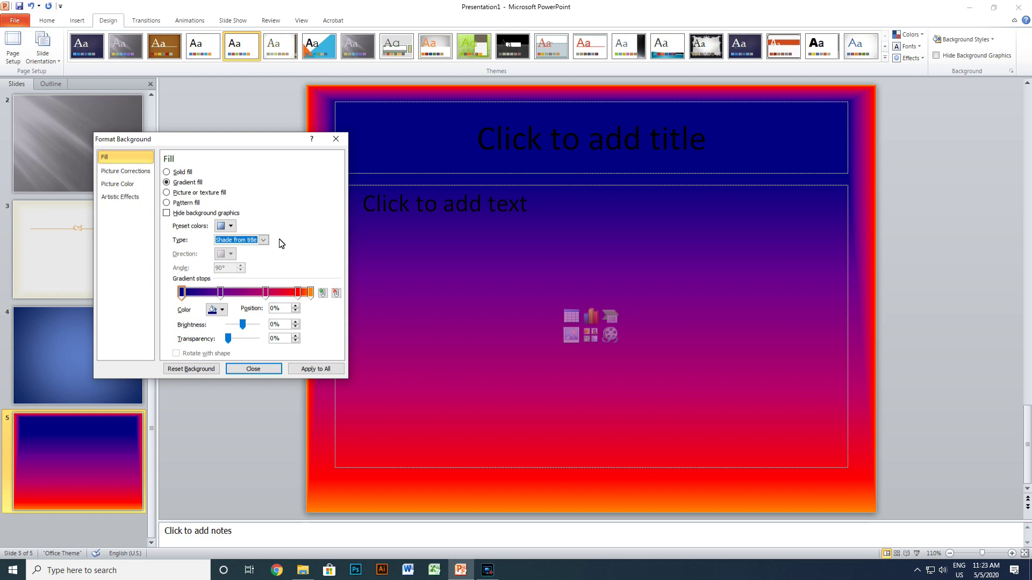
left_click(263, 240)
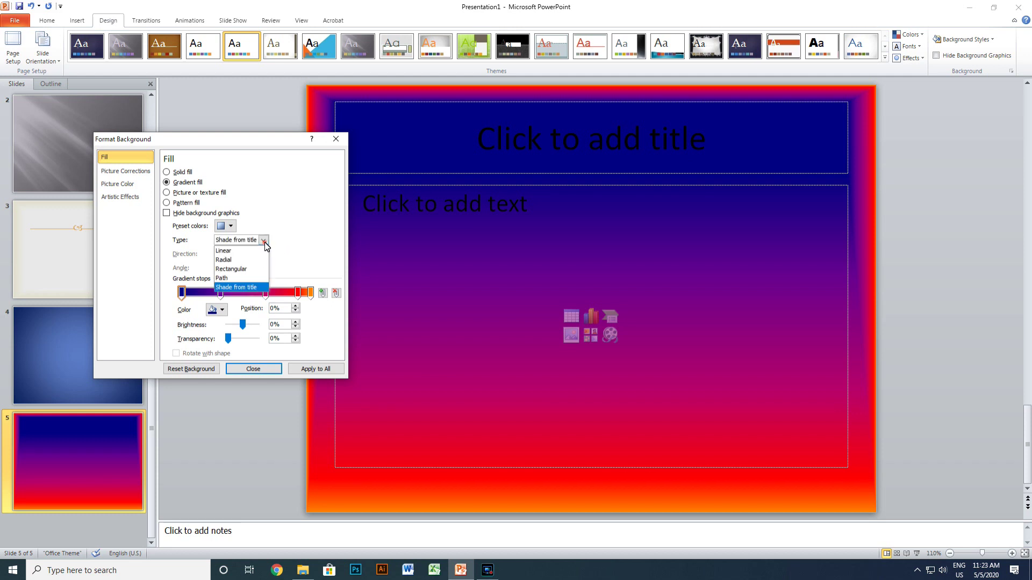
left_click(265, 268)
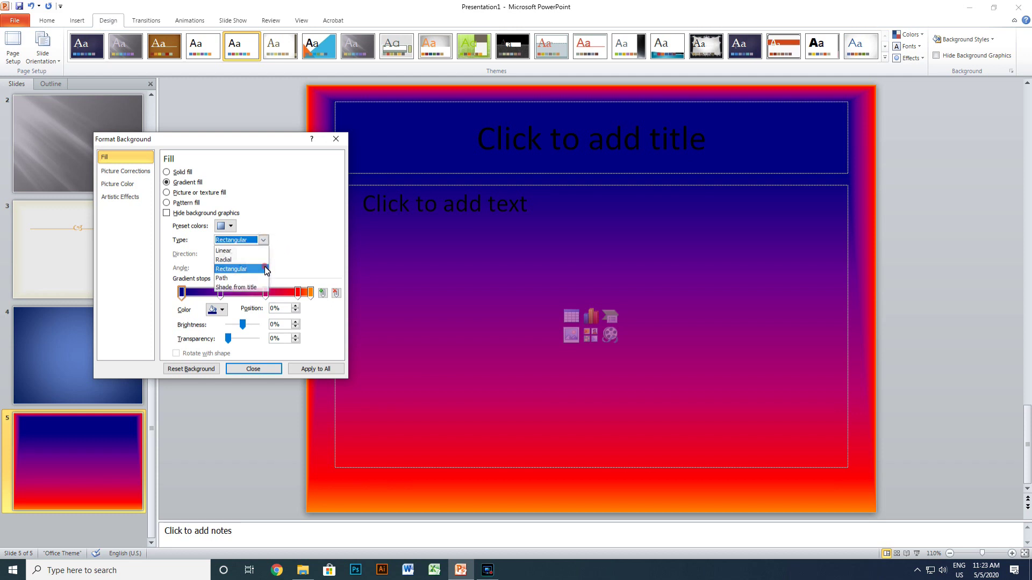
left_click(228, 254)
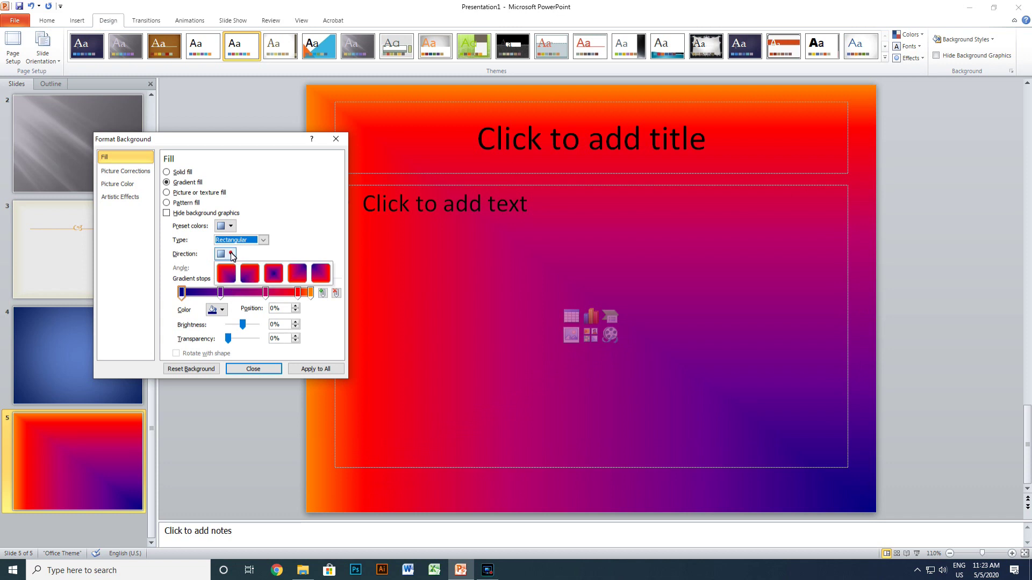
left_click(276, 276)
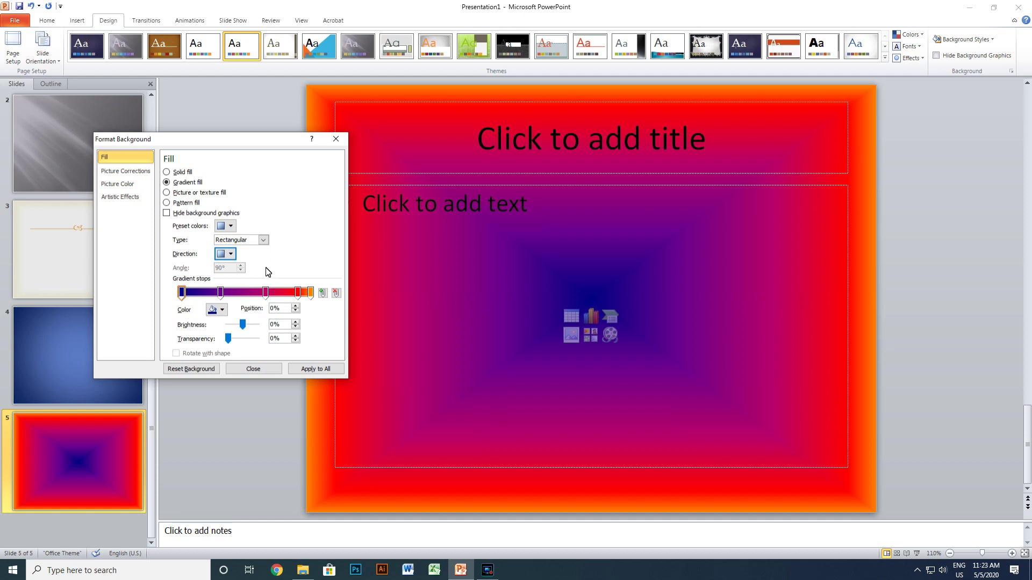
Move the second gradient stop to about 35%, colour stop 1 green and stop 2 purple
left_click_drag(220, 293, 235, 302)
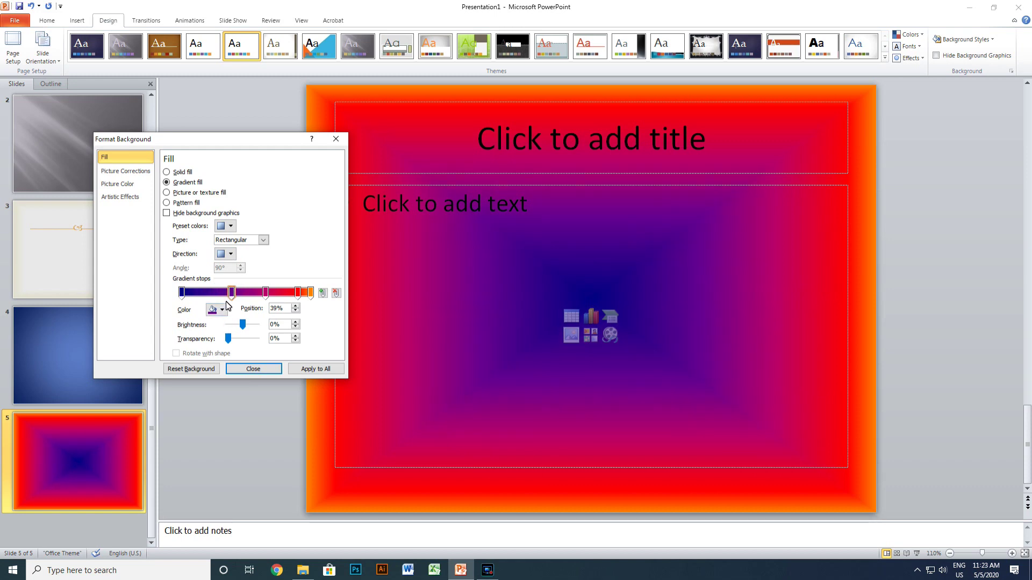
left_click(181, 293)
left_click(222, 310)
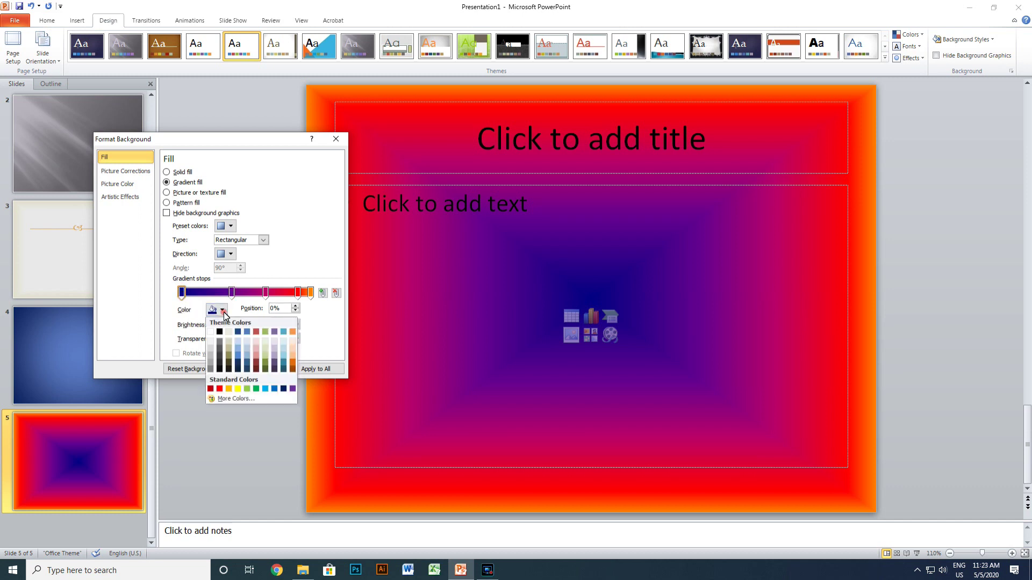
left_click(256, 389)
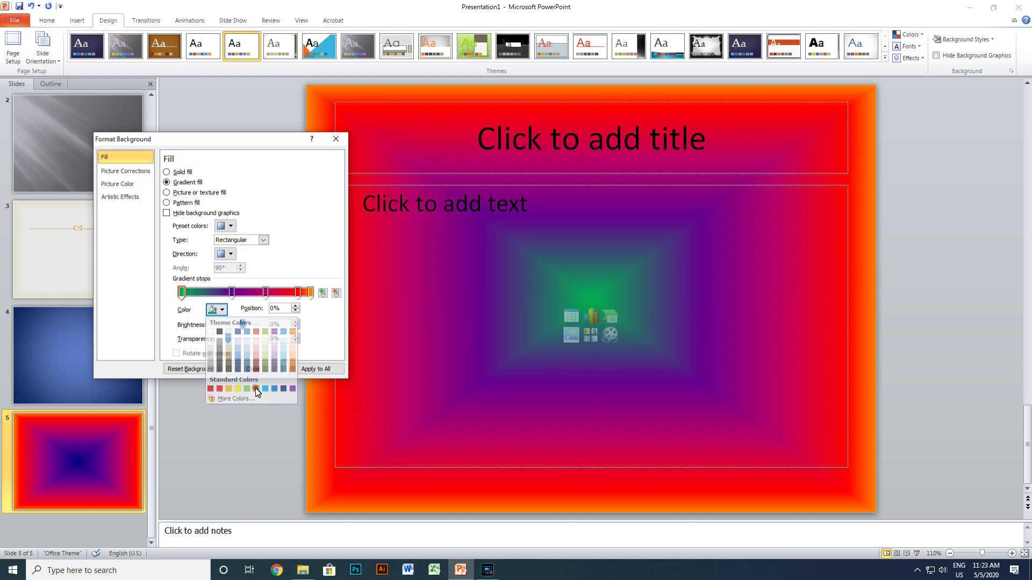
left_click(231, 293)
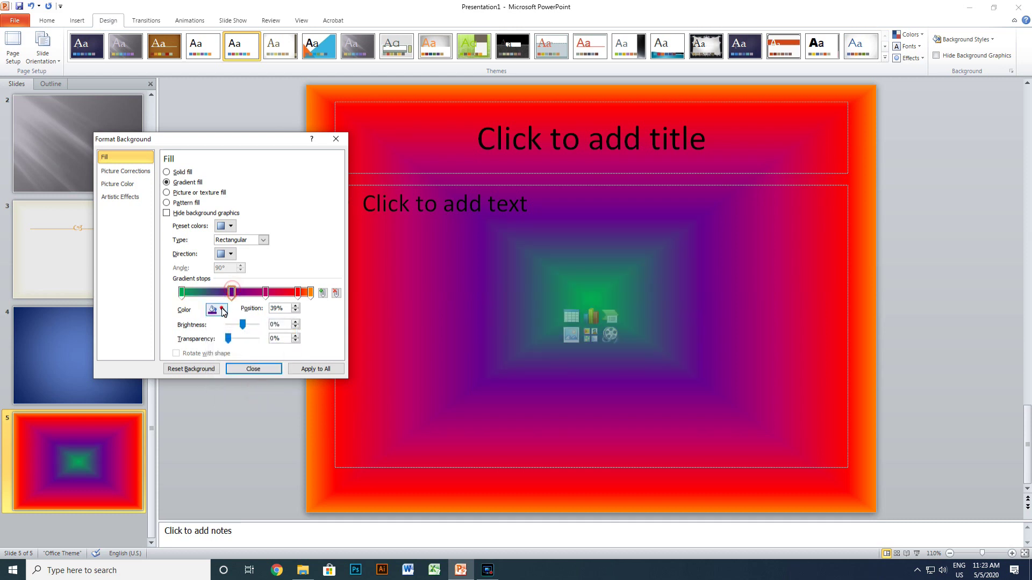
left_click(222, 309)
left_click(291, 389)
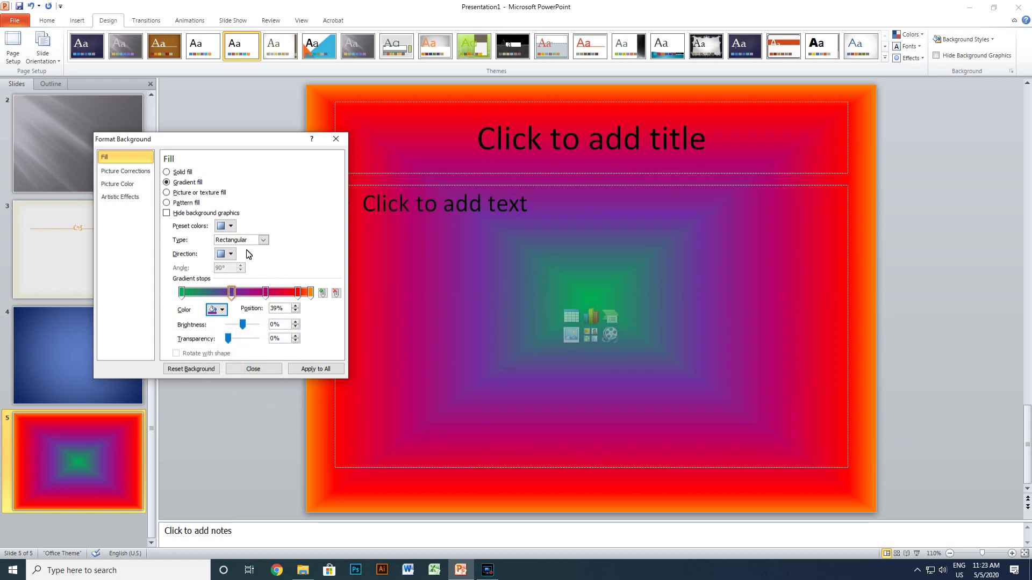
left_click(228, 226)
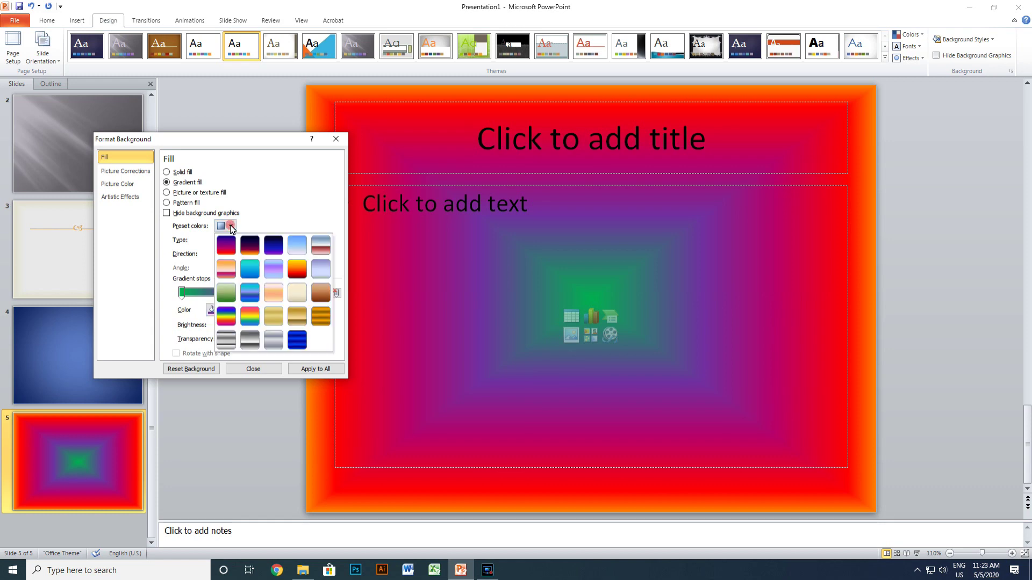
Switch slide 5 to the Gold preset, Radial type From Center, and close Format Background
left_click(275, 315)
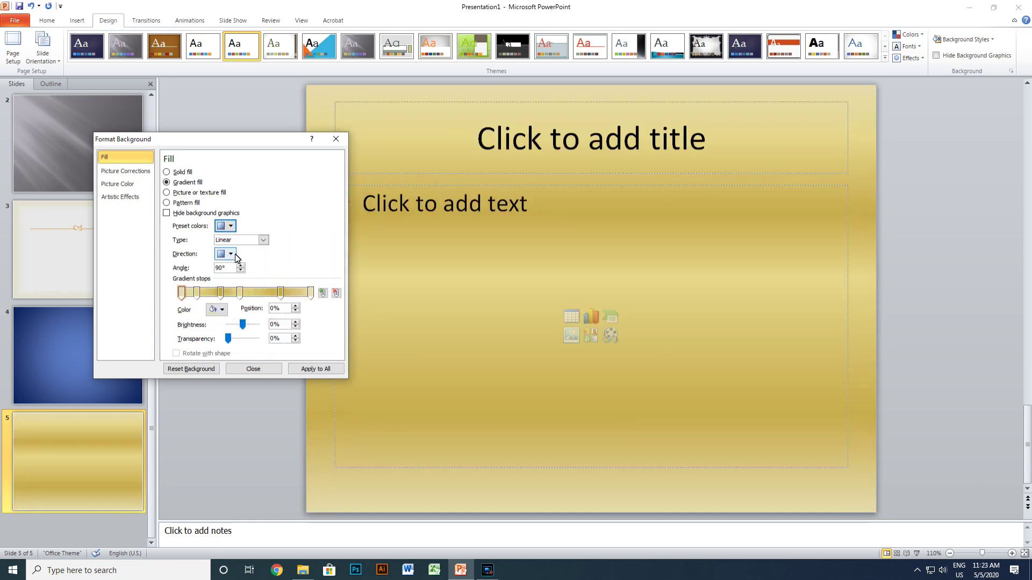
left_click(263, 240)
left_click(242, 254)
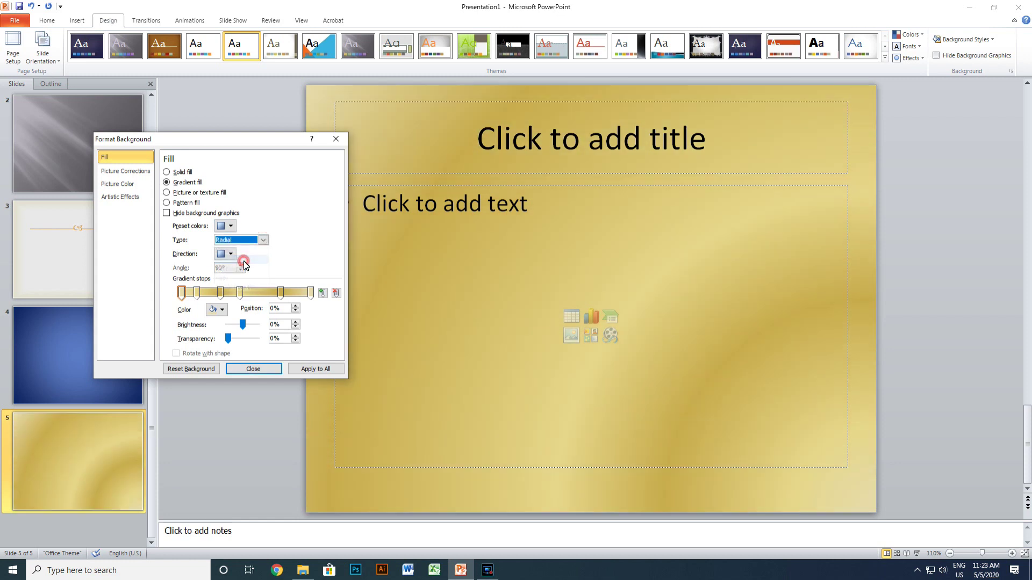
left_click(231, 254)
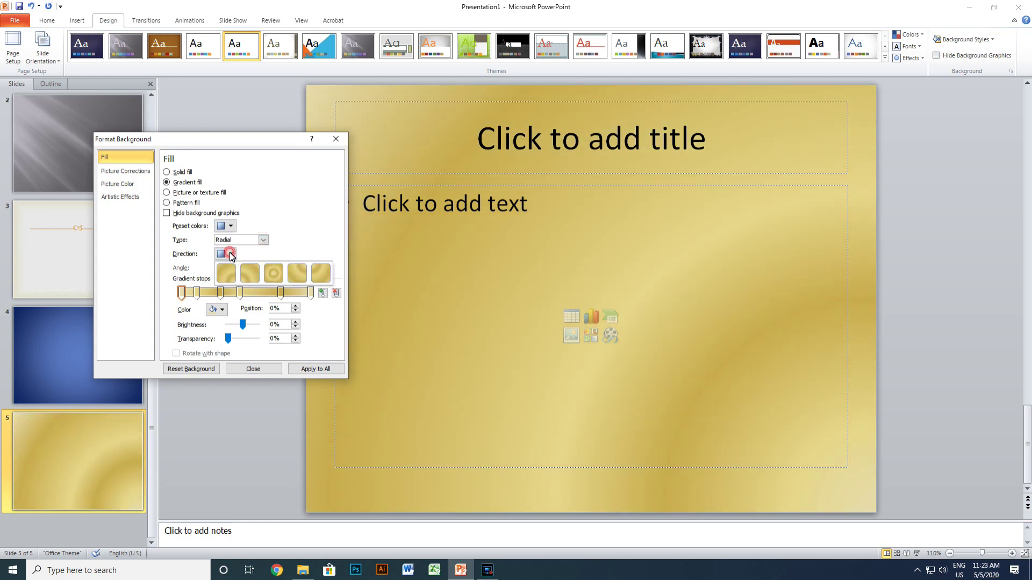
left_click(274, 274)
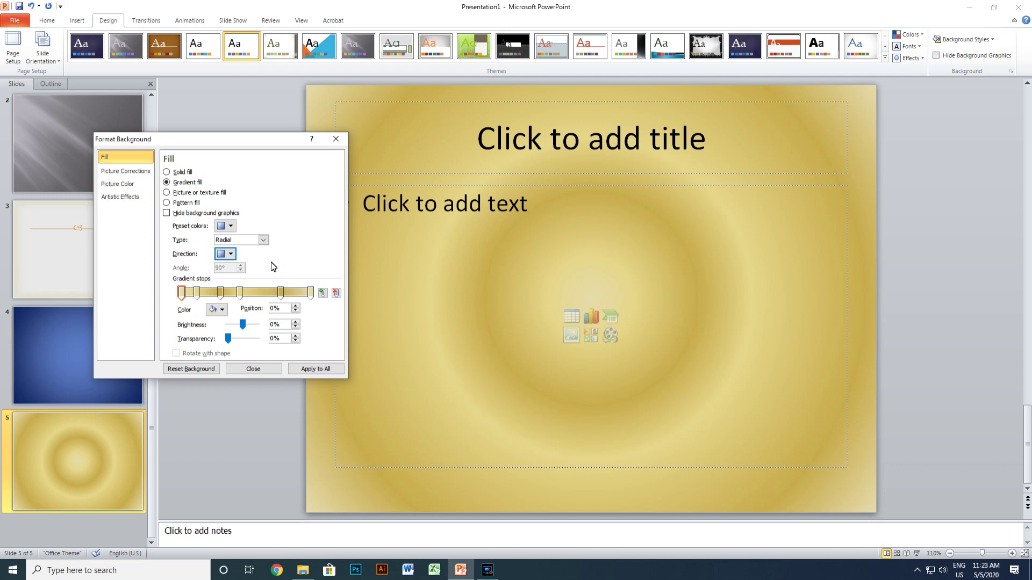
left_click(263, 370)
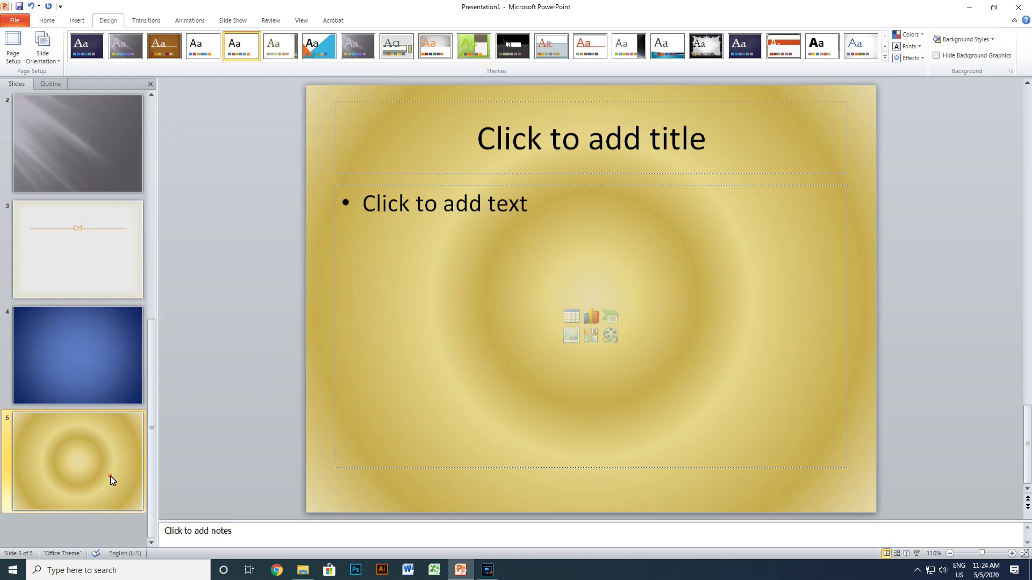
Add a sixth slide and switch its background to picture or texture fill
key("Return")
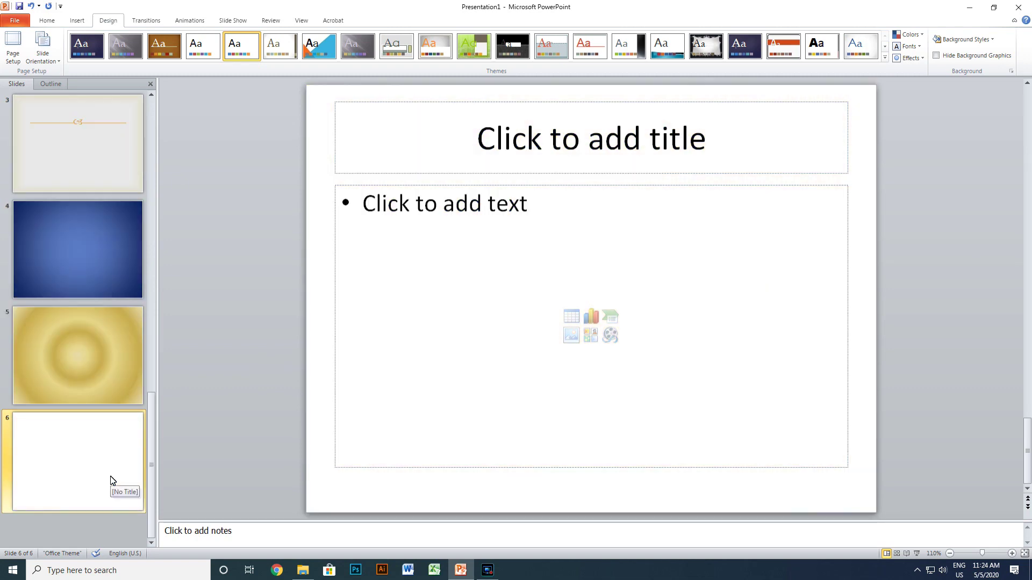
left_click(986, 40)
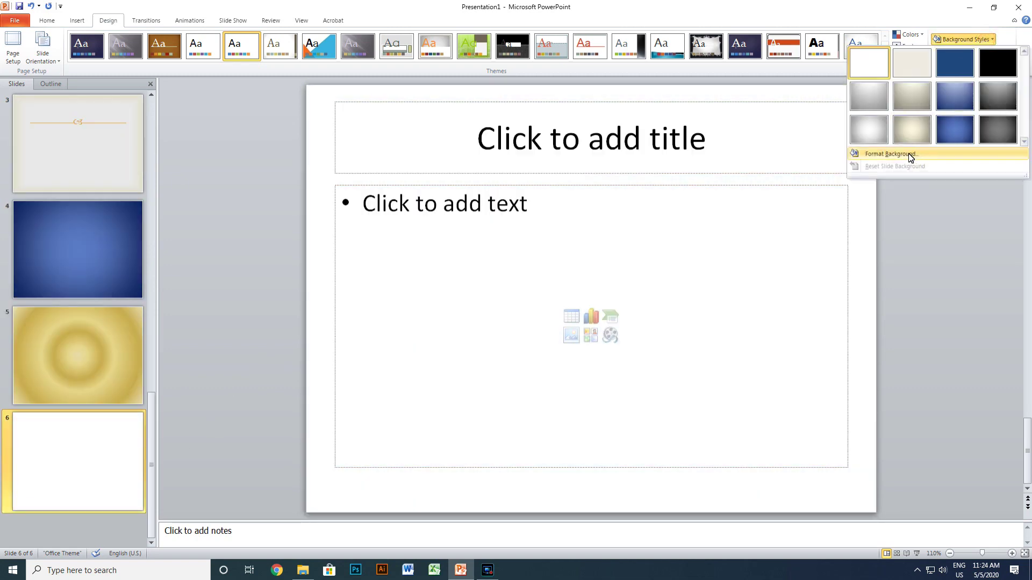
left_click(909, 154)
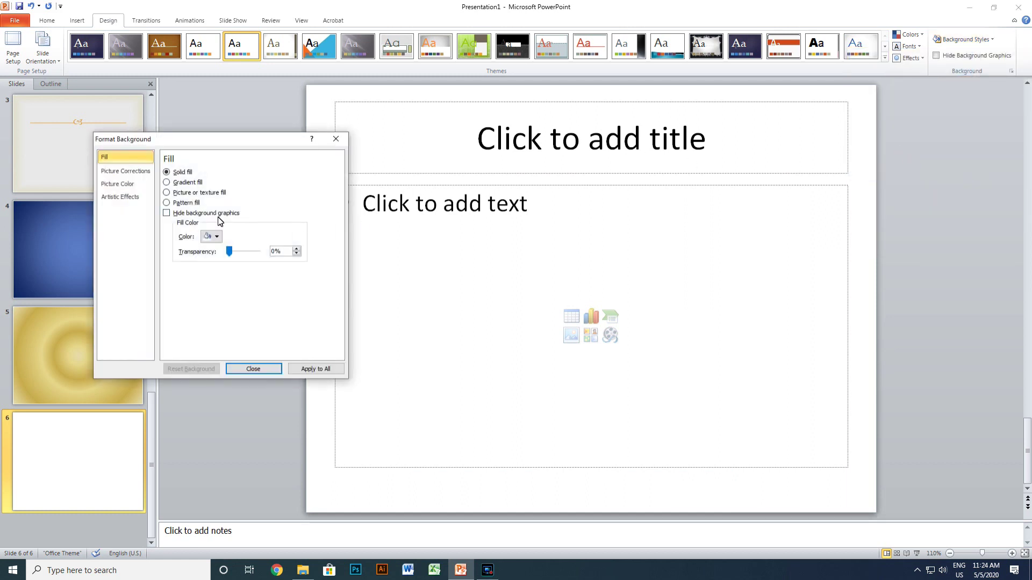
left_click(197, 184)
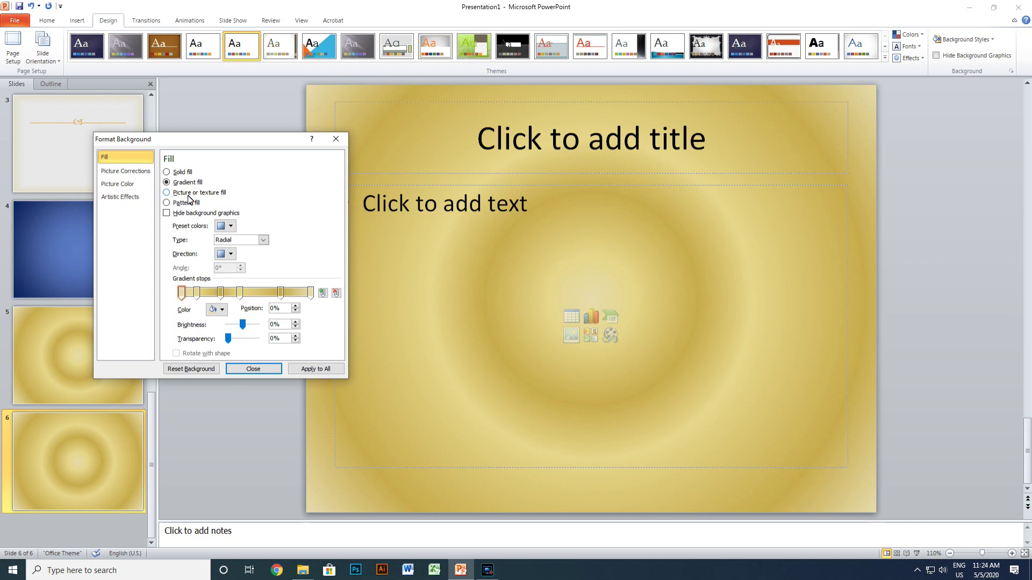
left_click(188, 193)
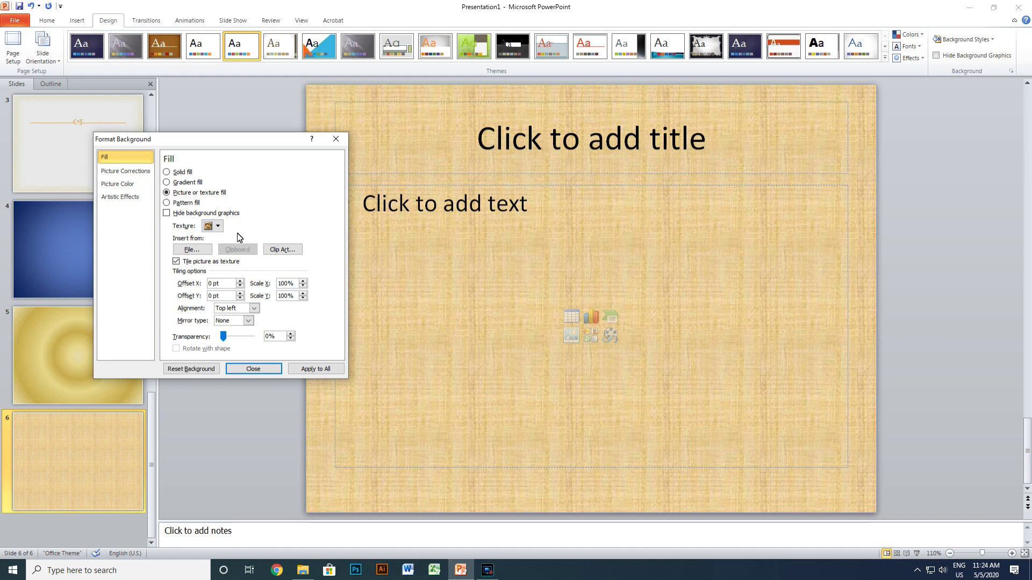
Give slide 6 the Water Droplets texture background, then add a blank seventh slide
left_click(219, 226)
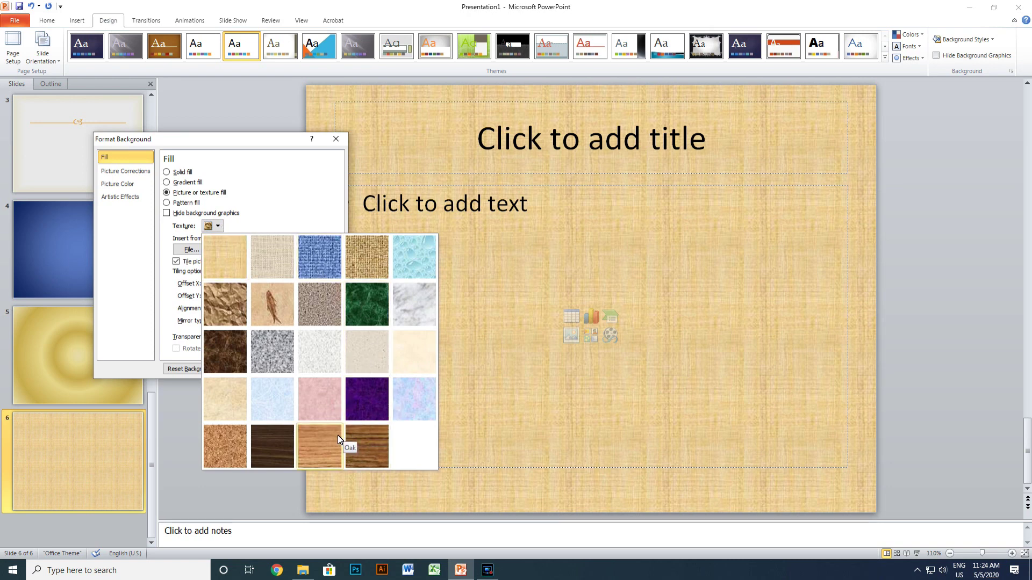
left_click(276, 443)
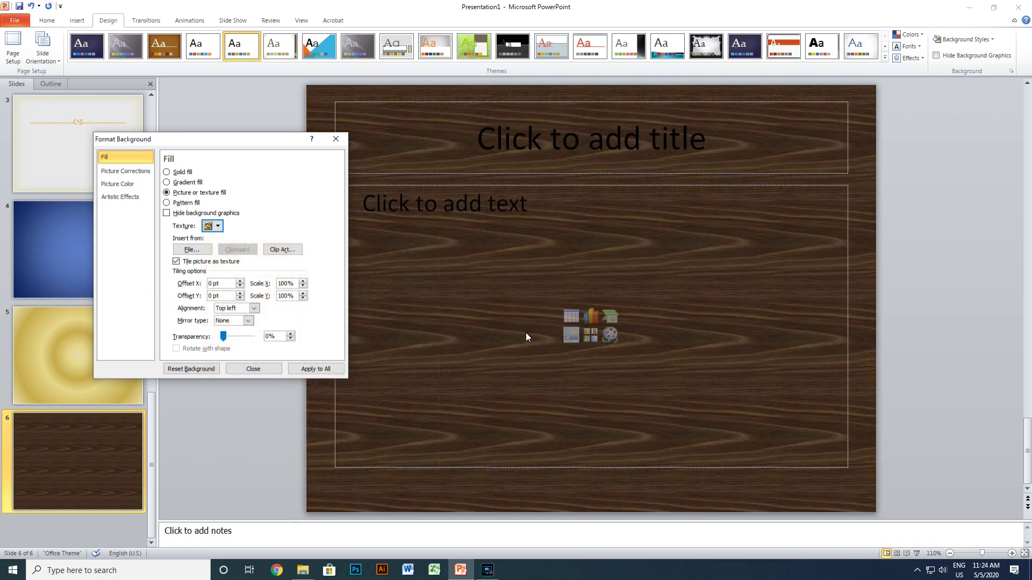
left_click(214, 226)
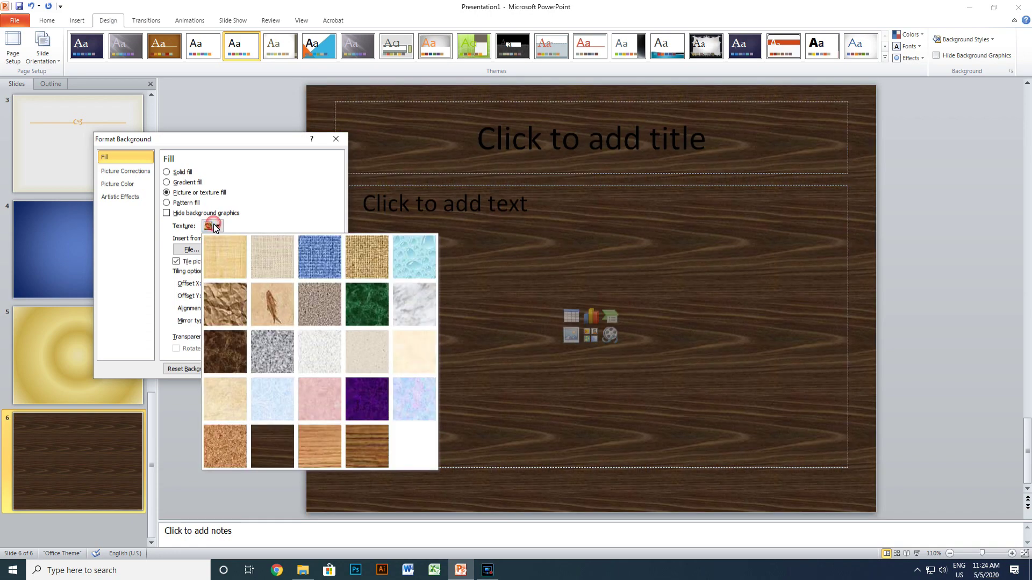
left_click(411, 256)
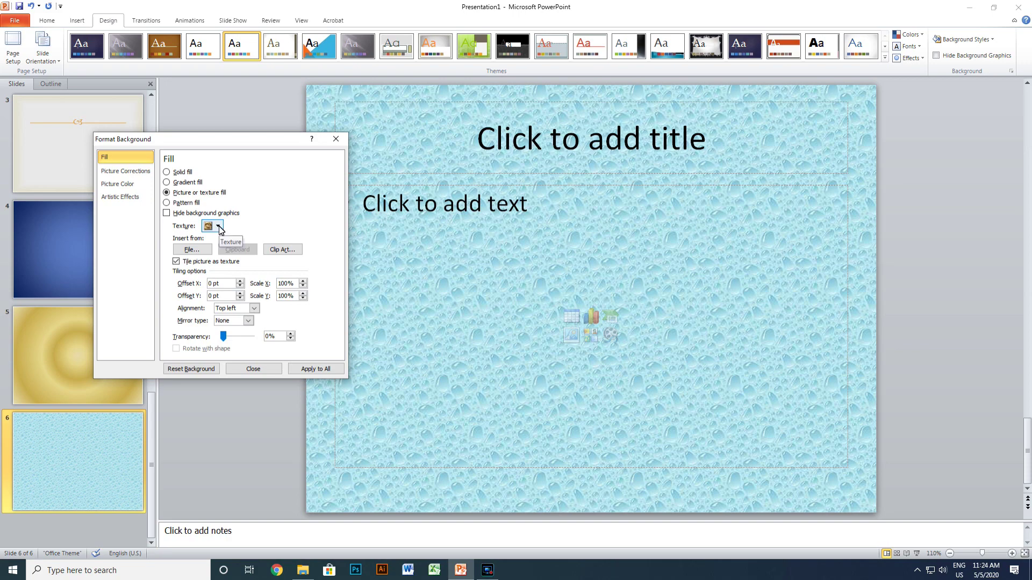
left_click(260, 371)
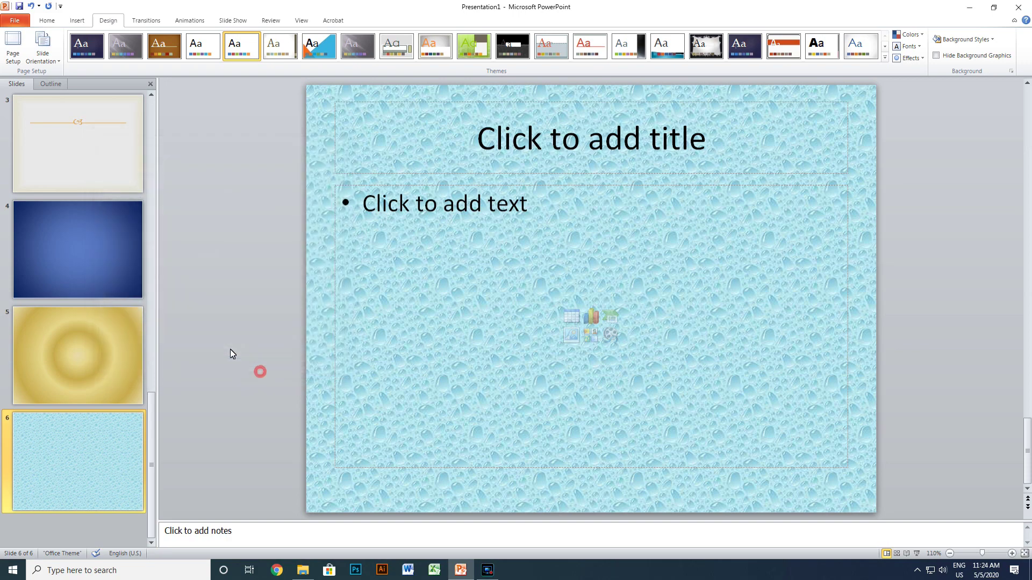
key("Return")
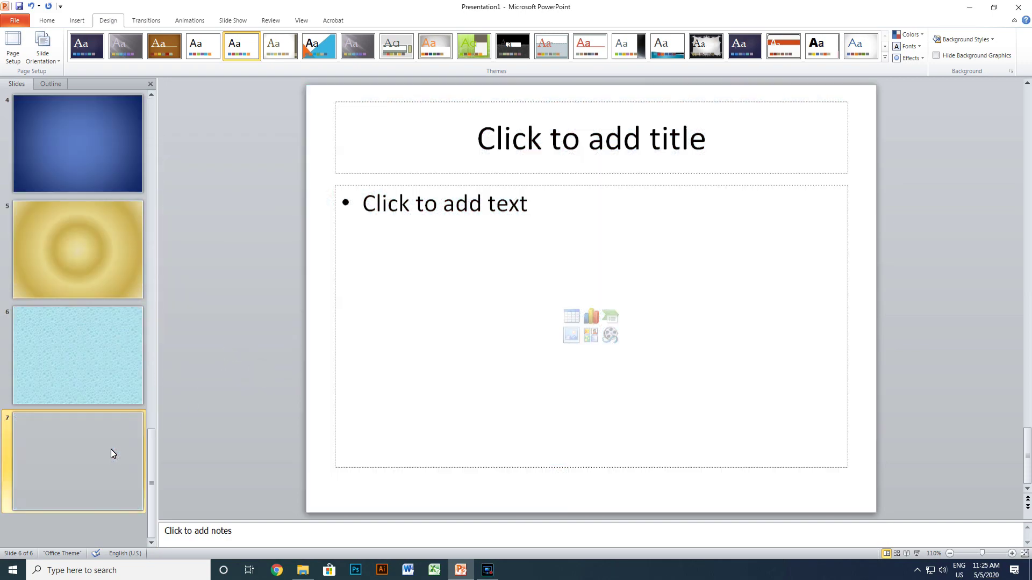
Select slide 7 and switch its background to picture or texture fill
left_click(107, 466)
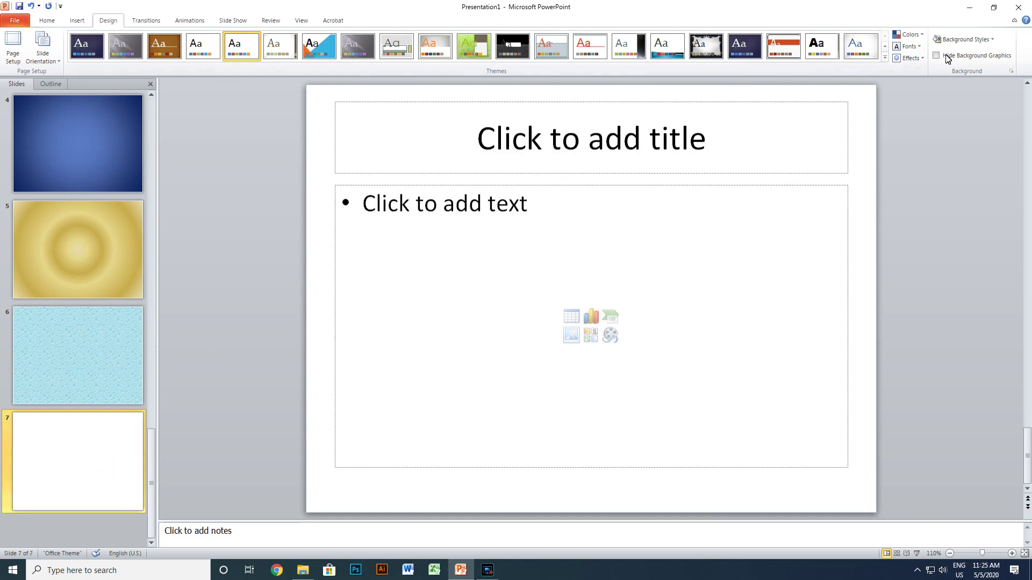
left_click(991, 39)
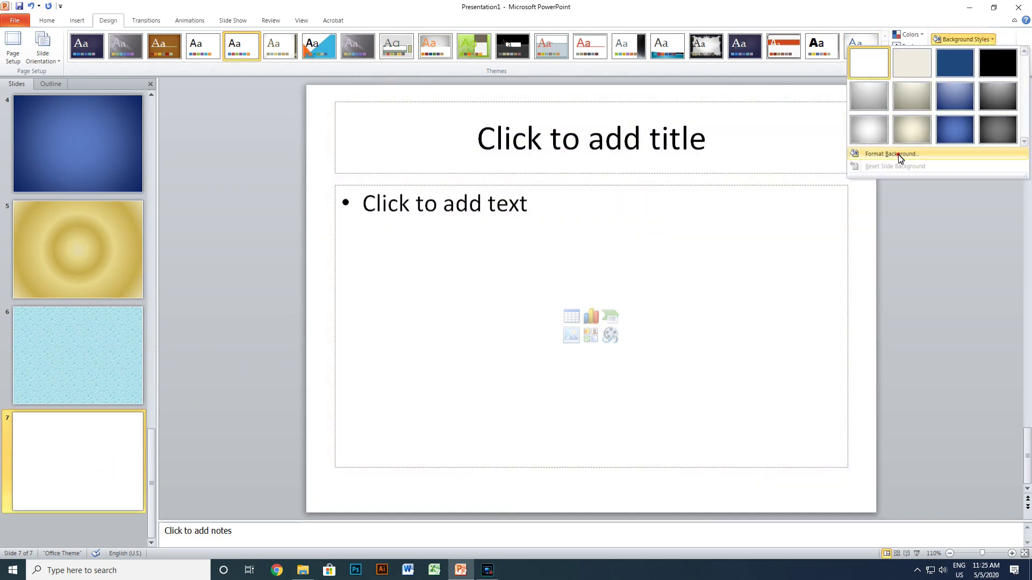
left_click(898, 154)
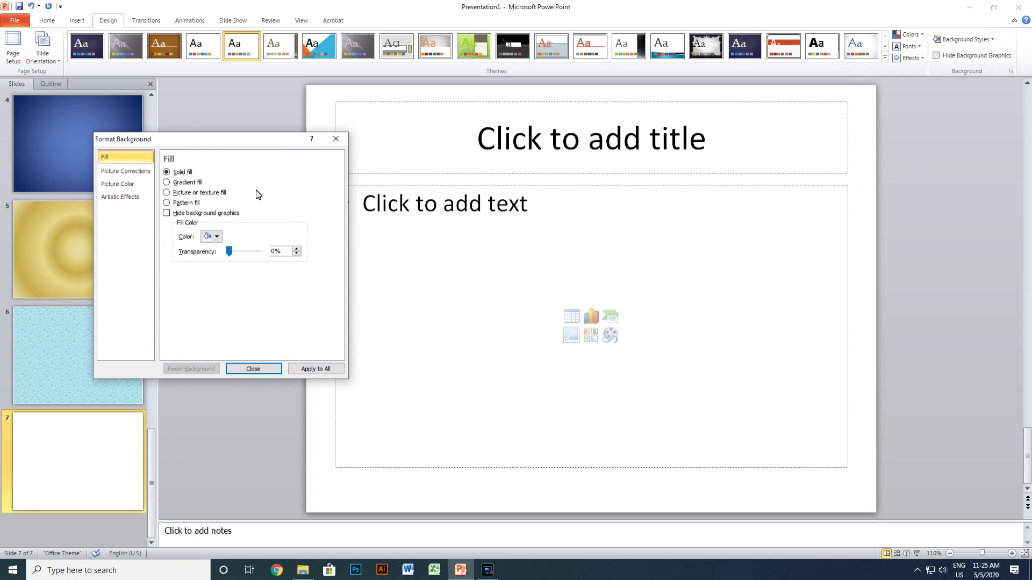
left_click(214, 196)
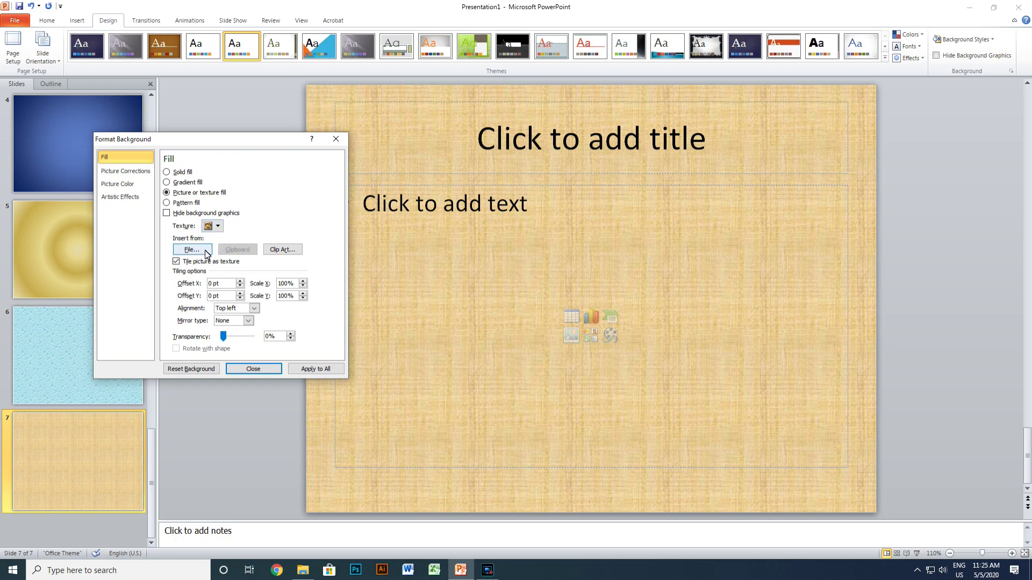
Use the Horse photo from Pictures > Animals as the background, then add an eighth slide
left_click(205, 252)
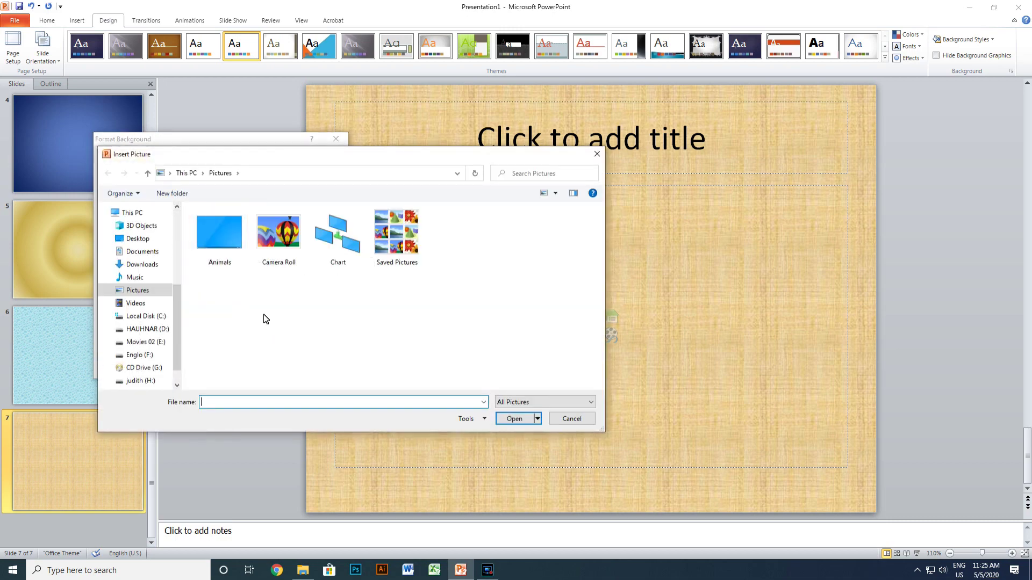
double_click(232, 236)
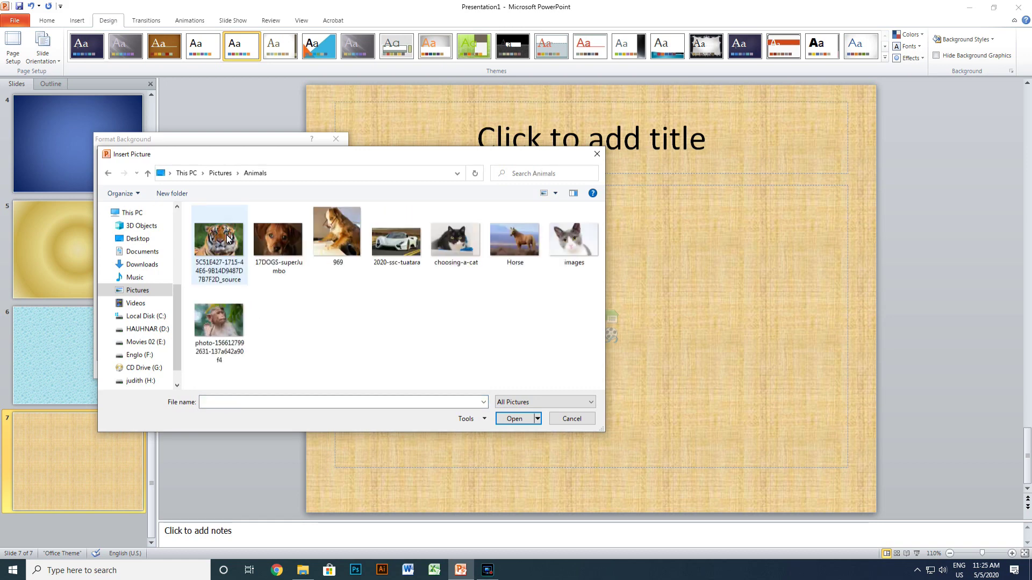
left_click(512, 241)
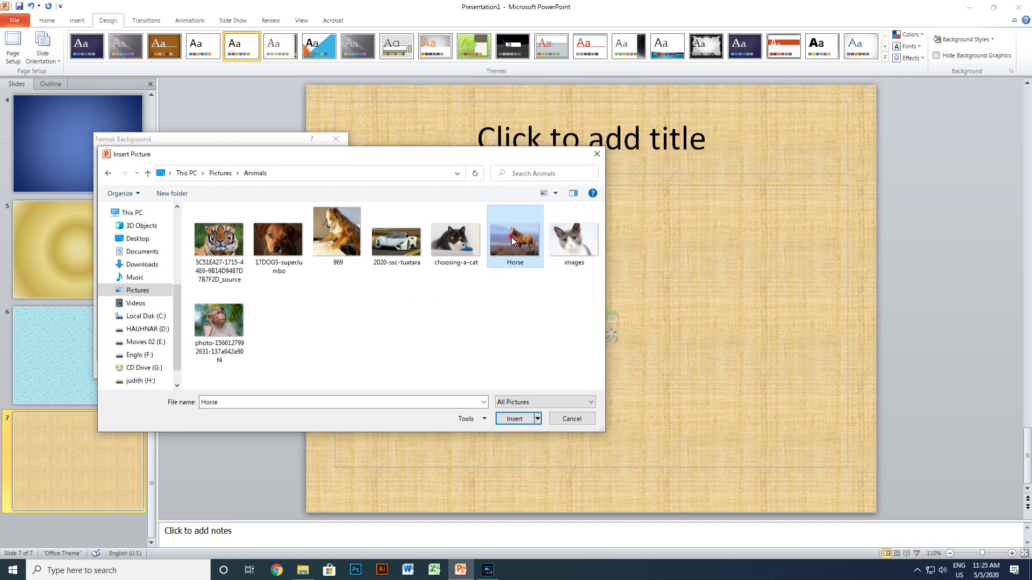
double_click(511, 240)
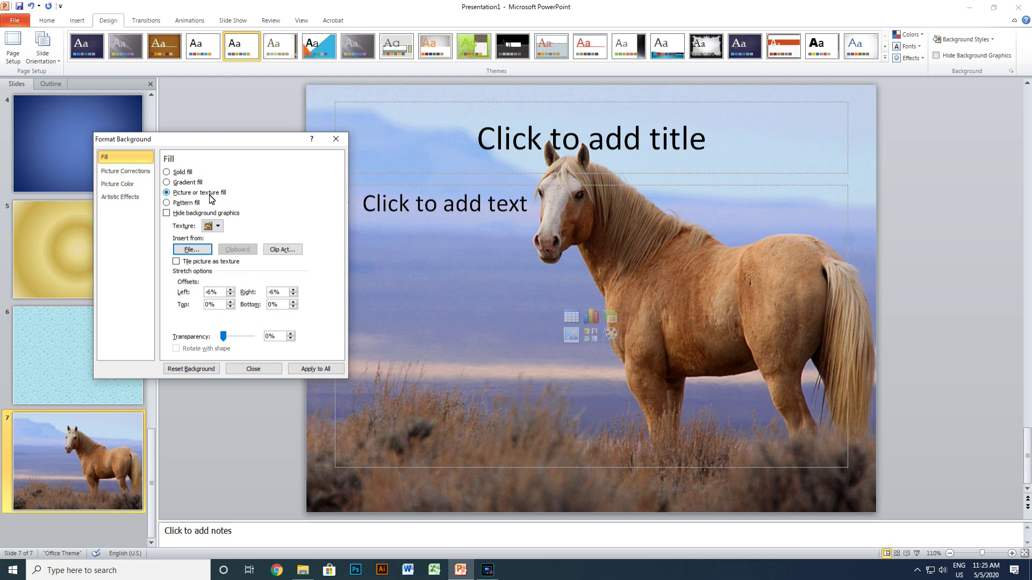
left_click(253, 370)
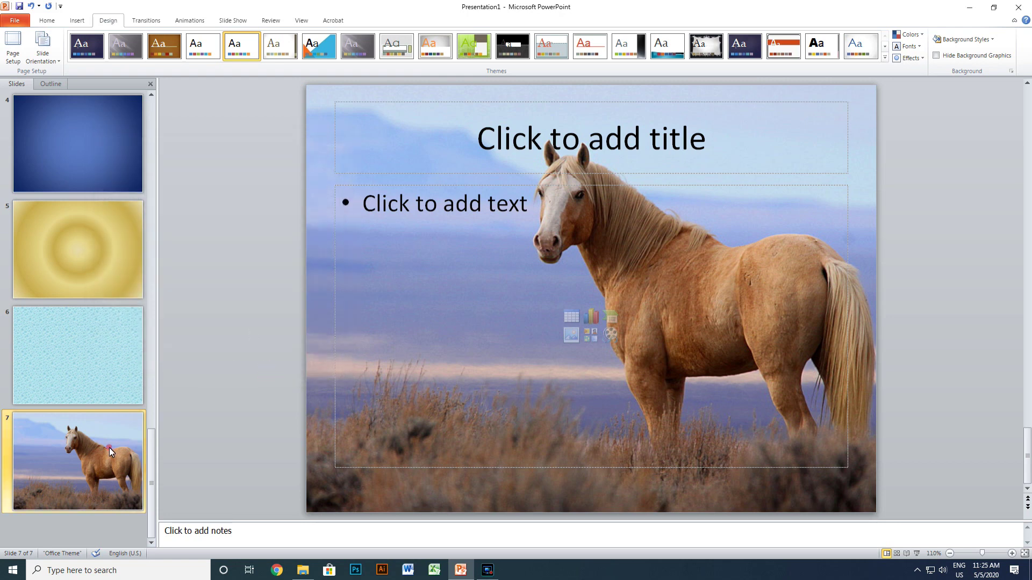
key("Return")
Switch slide 8's background to a pattern fill
left_click(108, 470)
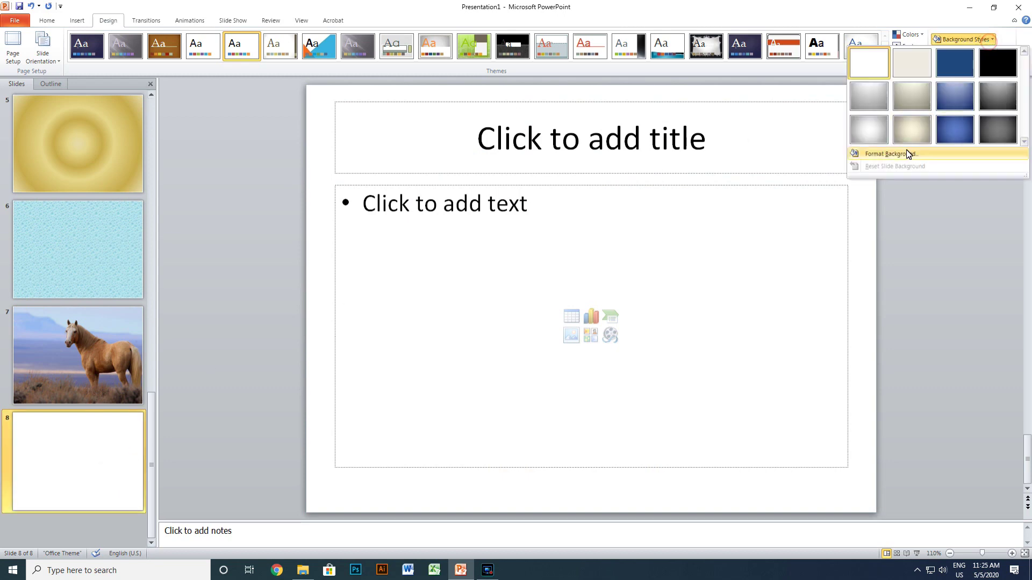
left_click(904, 154)
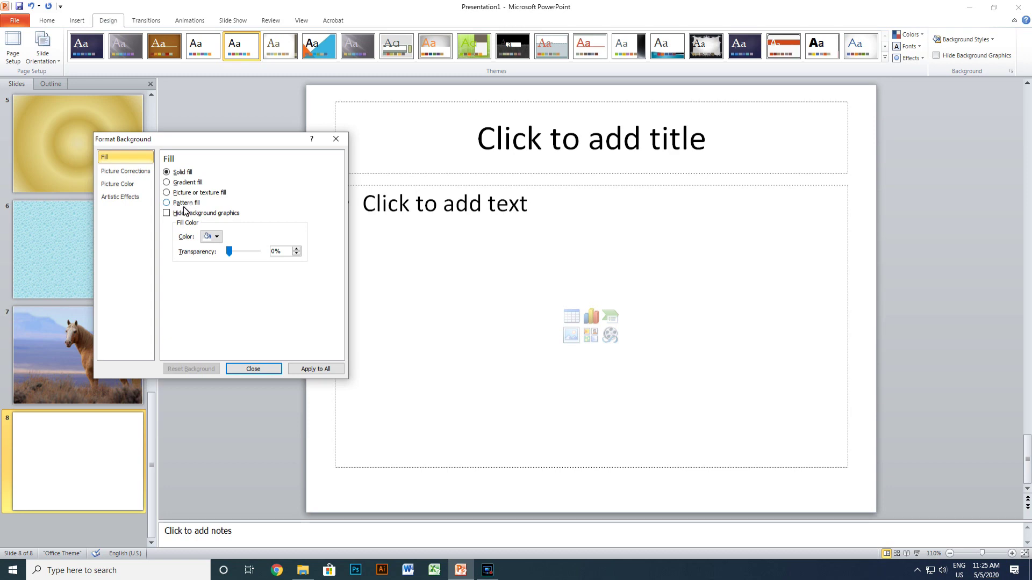
left_click(167, 203)
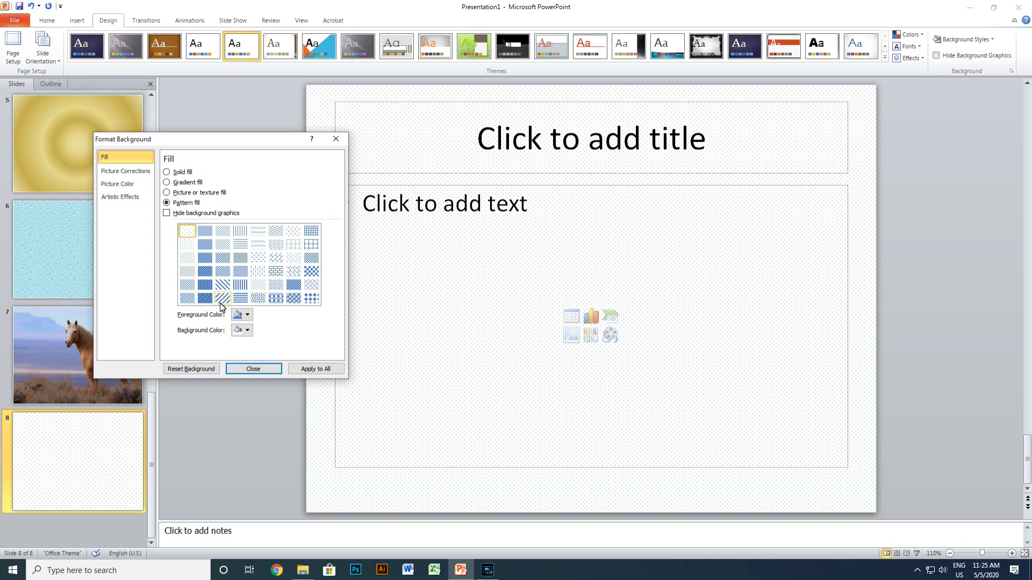
Try several patterns and settle on the blue diamond checker pattern
left_click(295, 292)
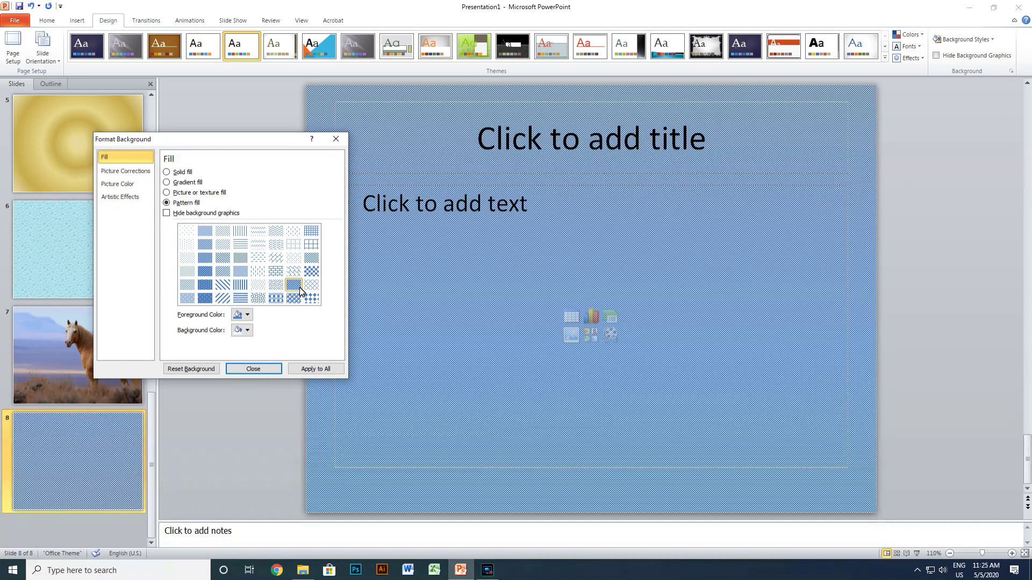
left_click(311, 259)
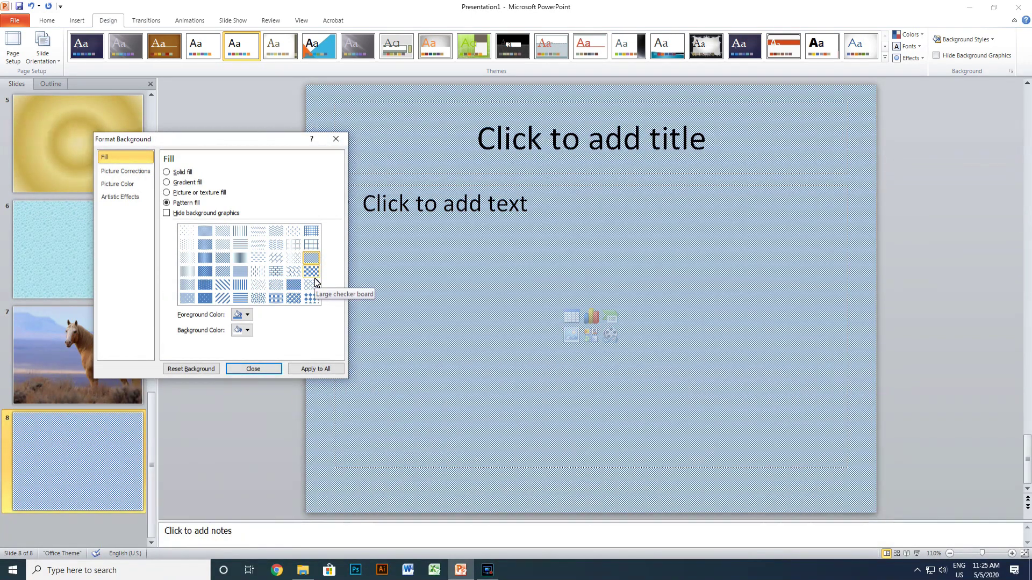
left_click(312, 298)
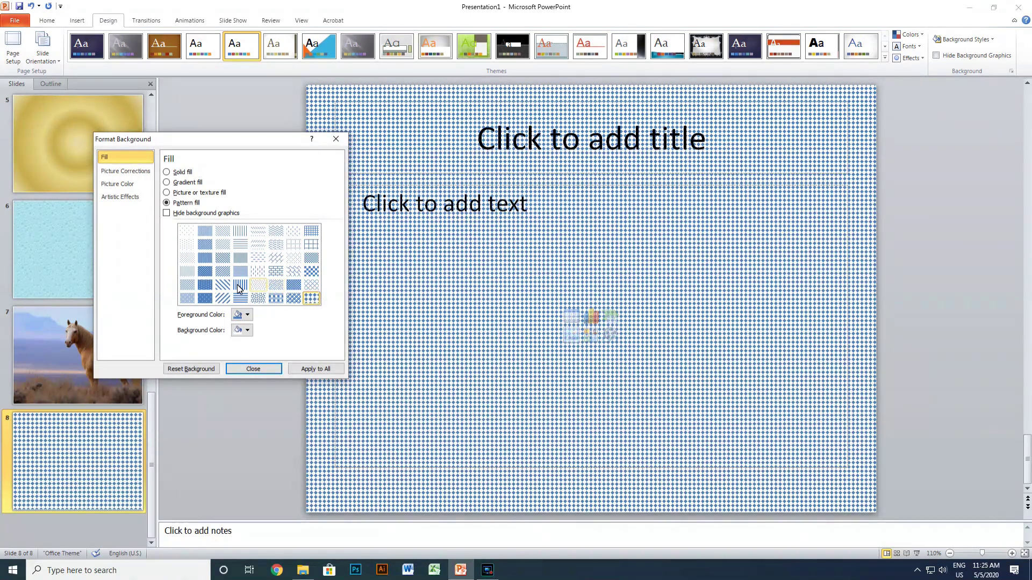
left_click(222, 272)
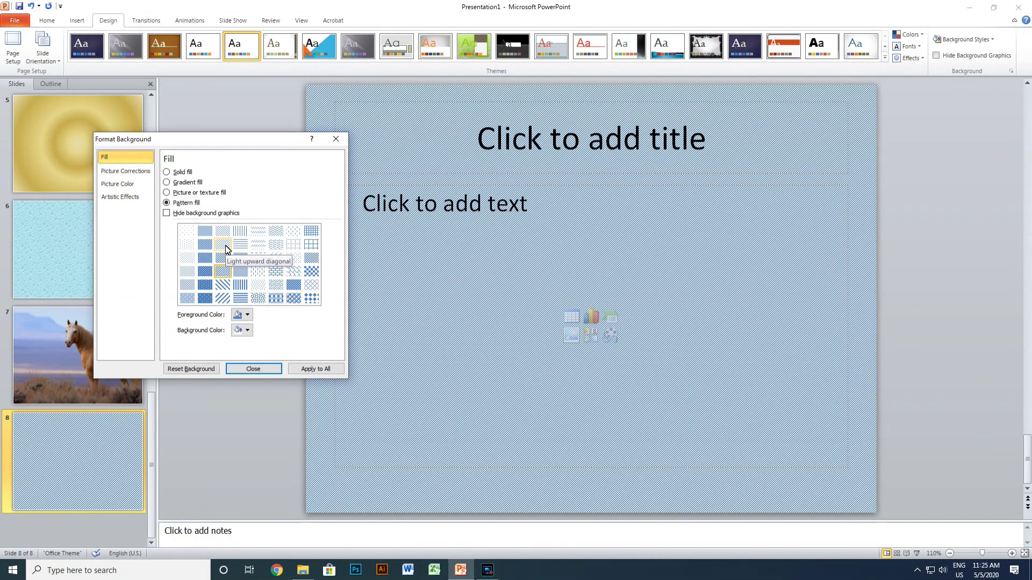
left_click(205, 272)
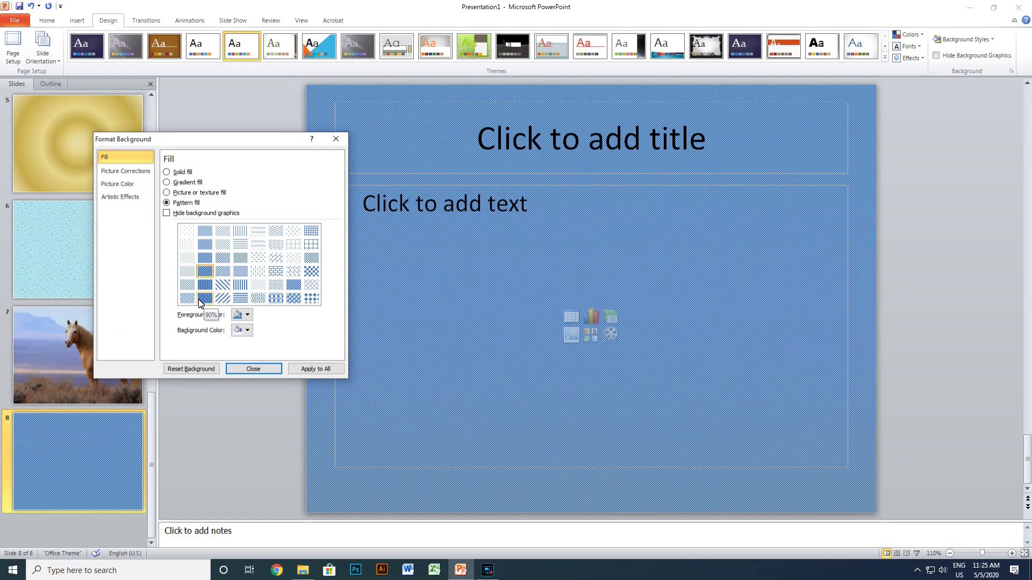
left_click(291, 298)
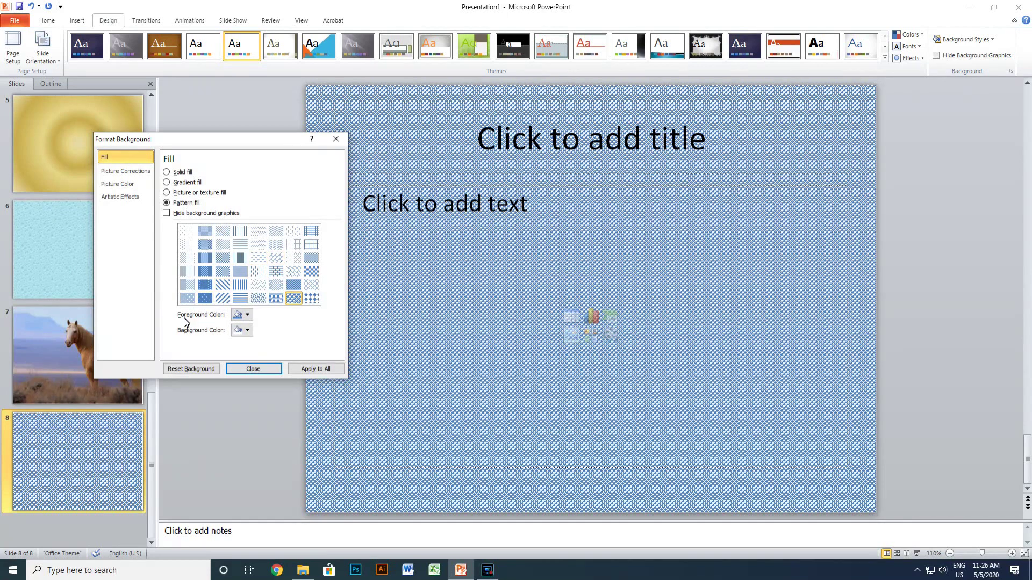
left_click(248, 315)
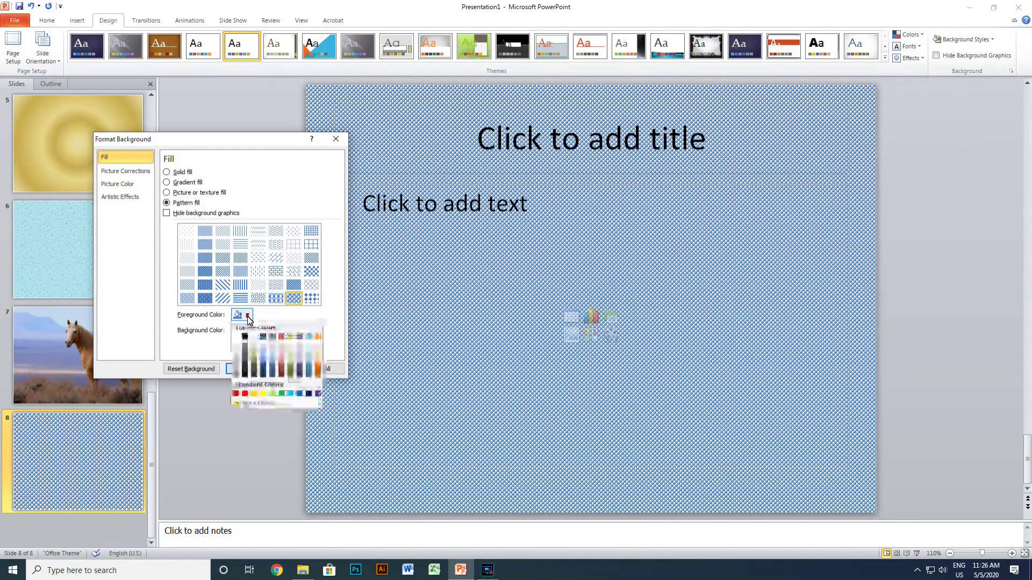
Try a red pattern foreground and set the pattern background colour to blue
left_click(244, 393)
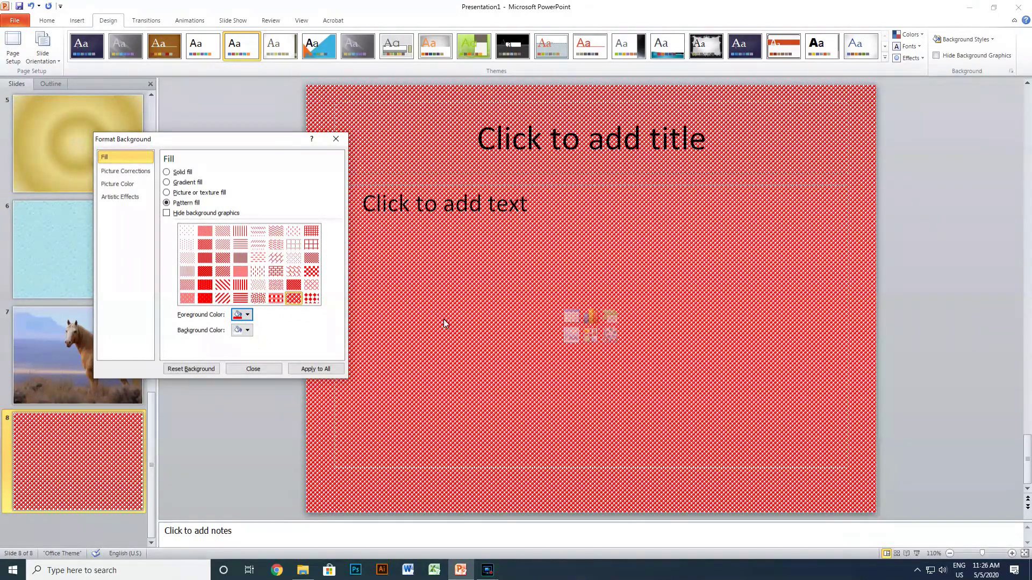
left_click(248, 330)
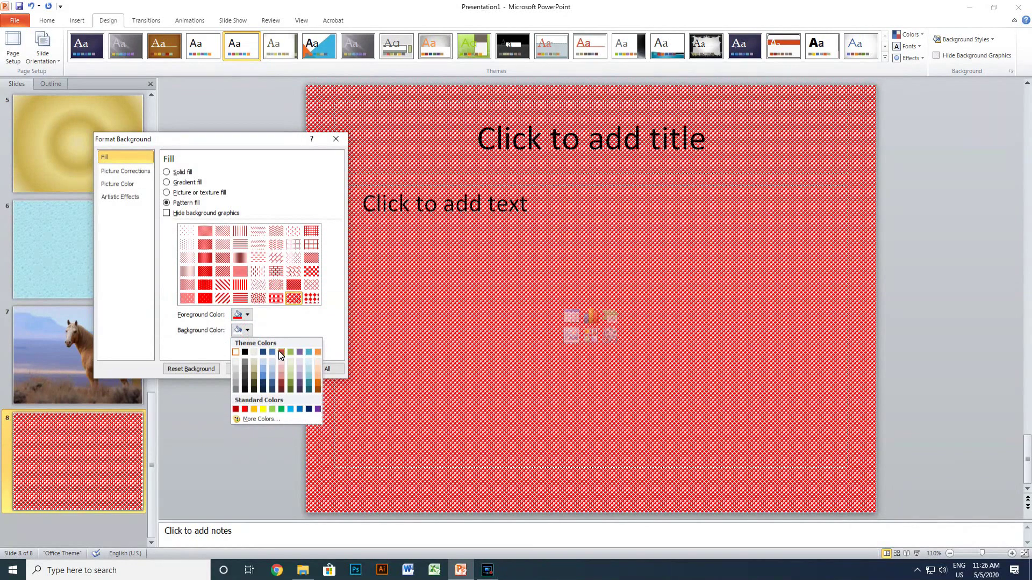
left_click(318, 371)
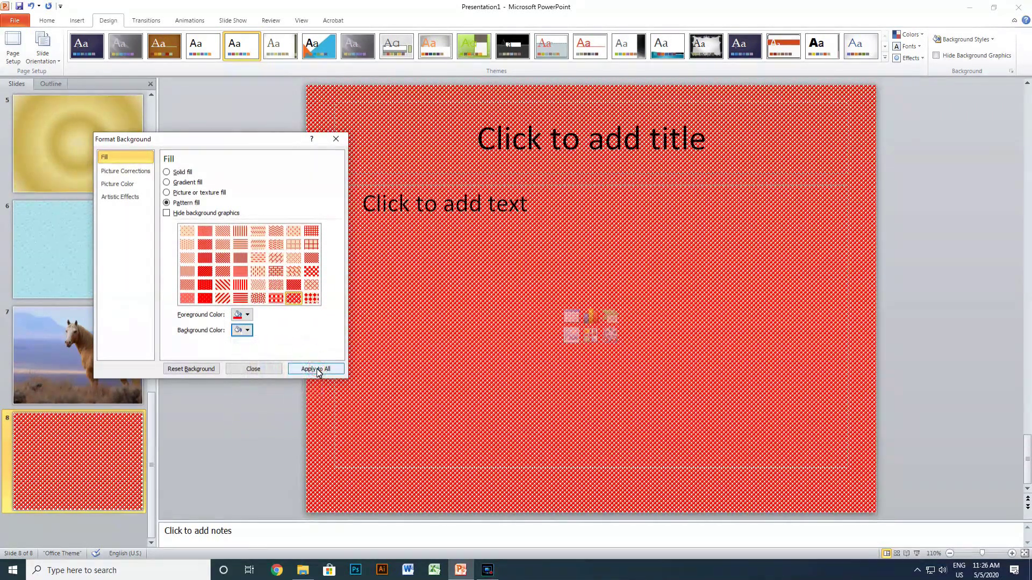
left_click(248, 330)
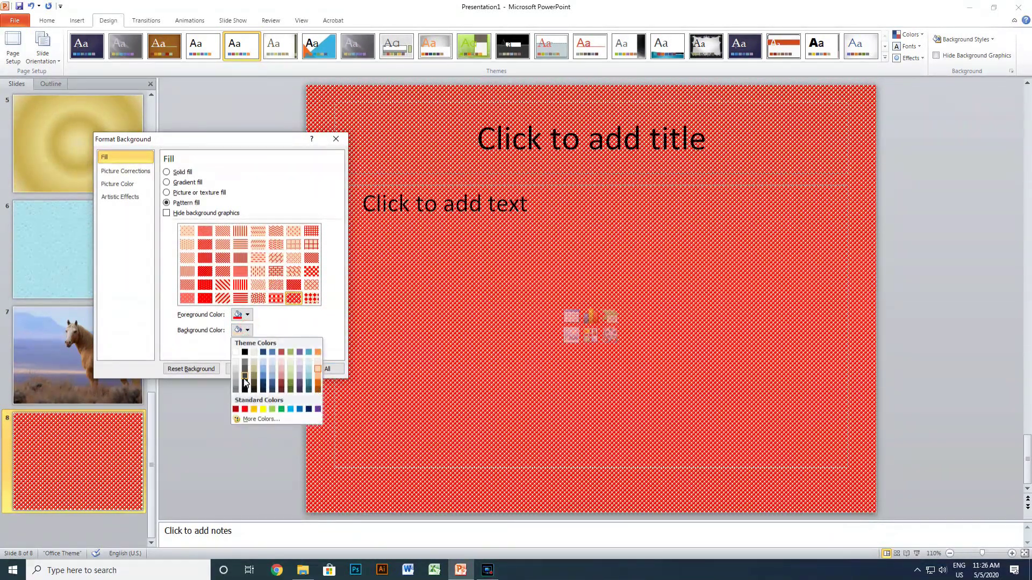
left_click(291, 409)
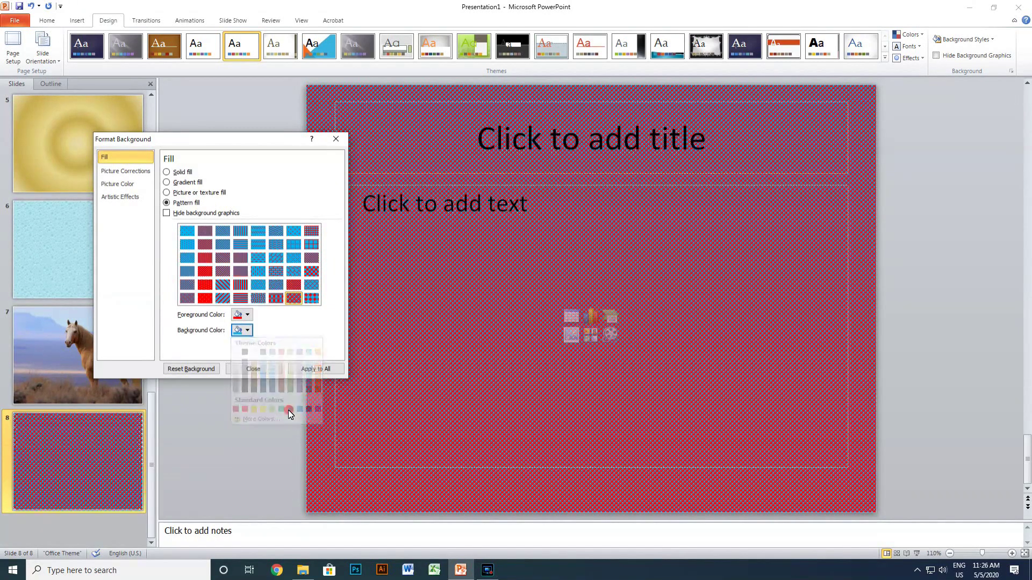
Change the pattern foreground to green and close the background settings
left_click(247, 315)
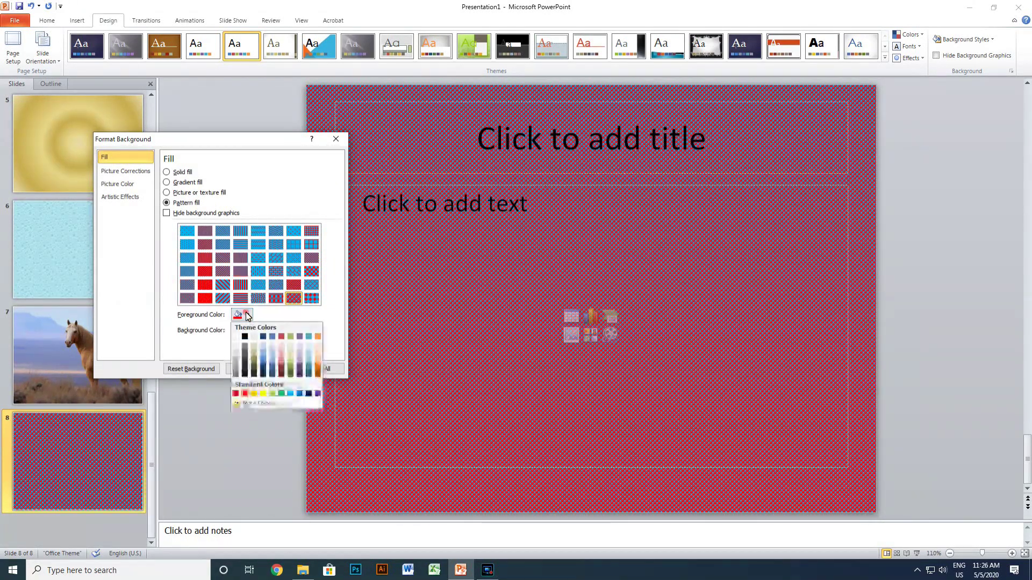
left_click(272, 395)
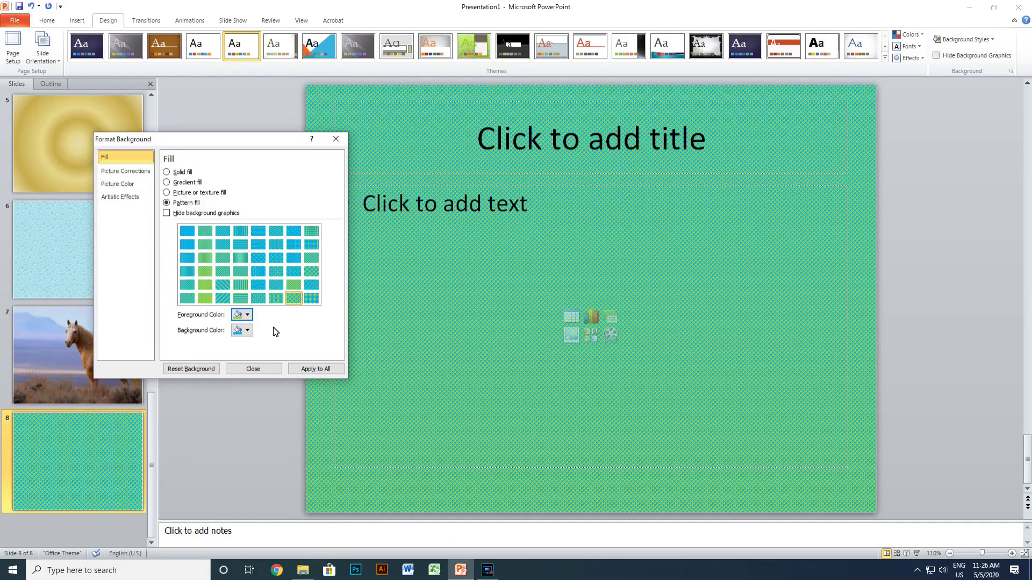
left_click(268, 368)
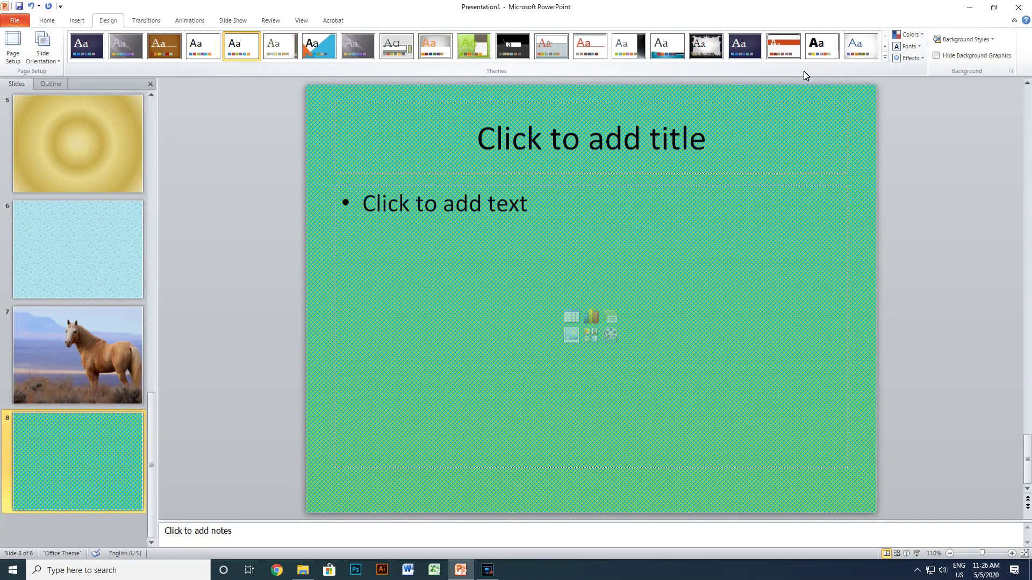
left_click(885, 60)
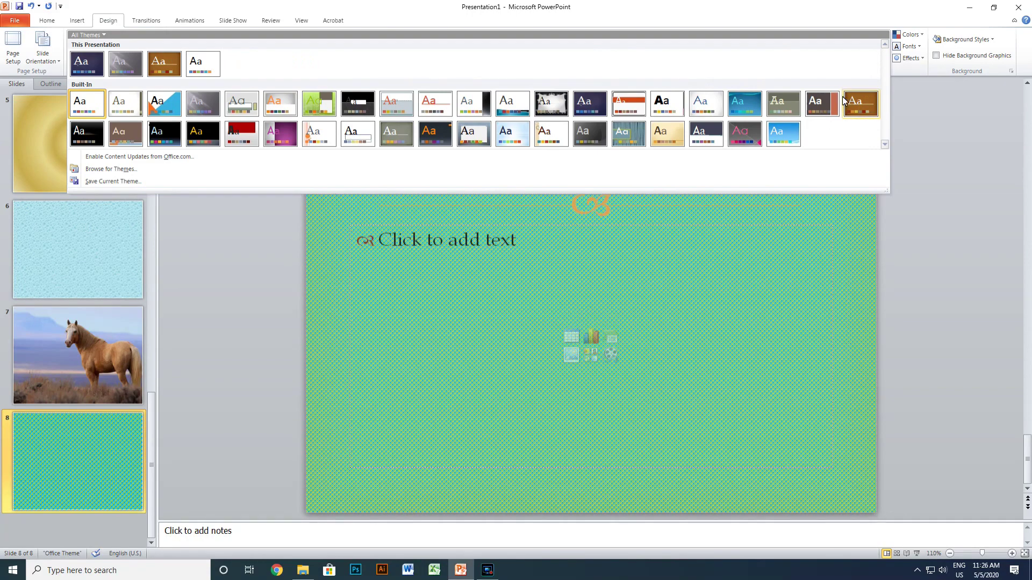
left_click(806, 14)
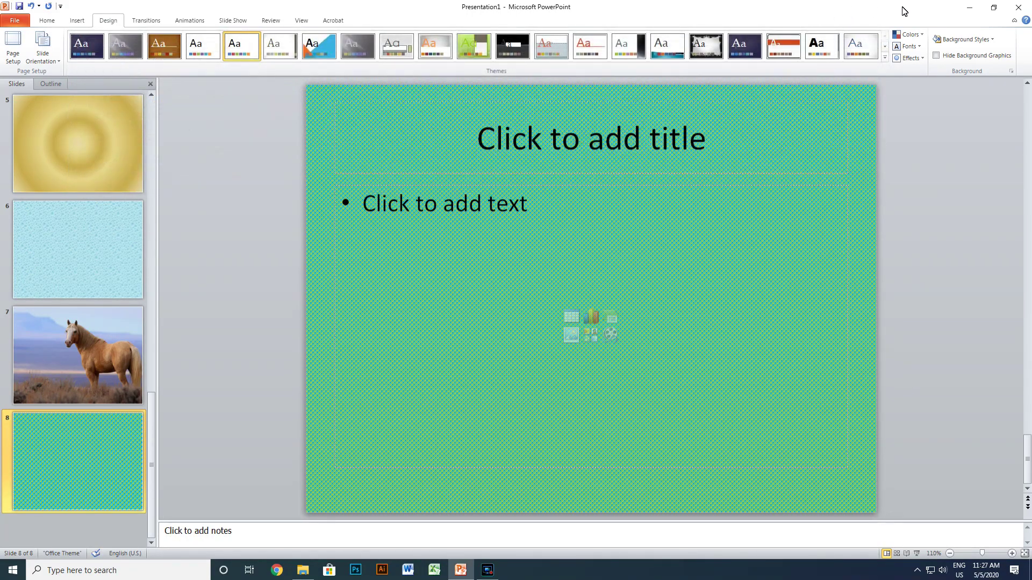
left_click(990, 40)
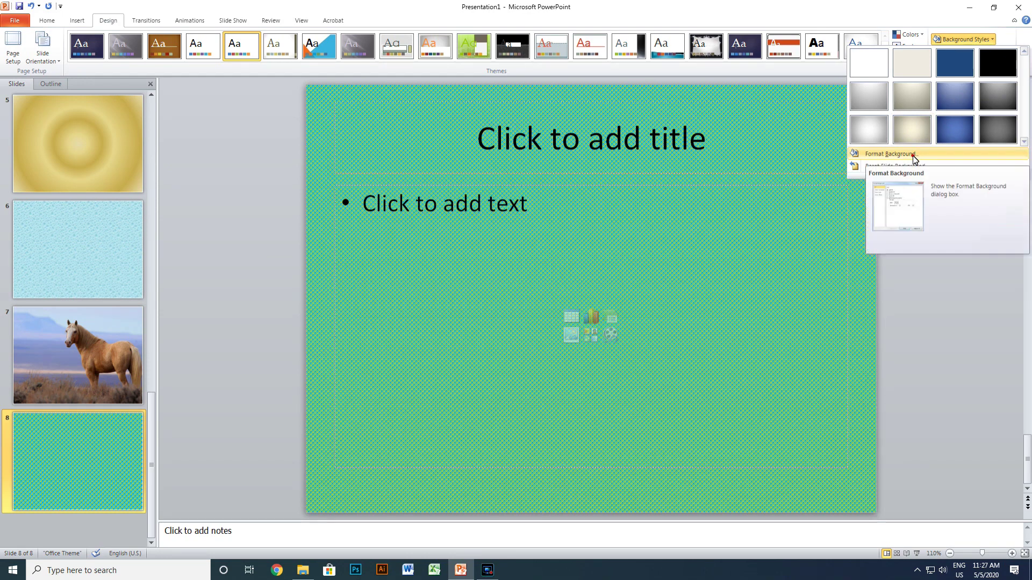
left_click(913, 156)
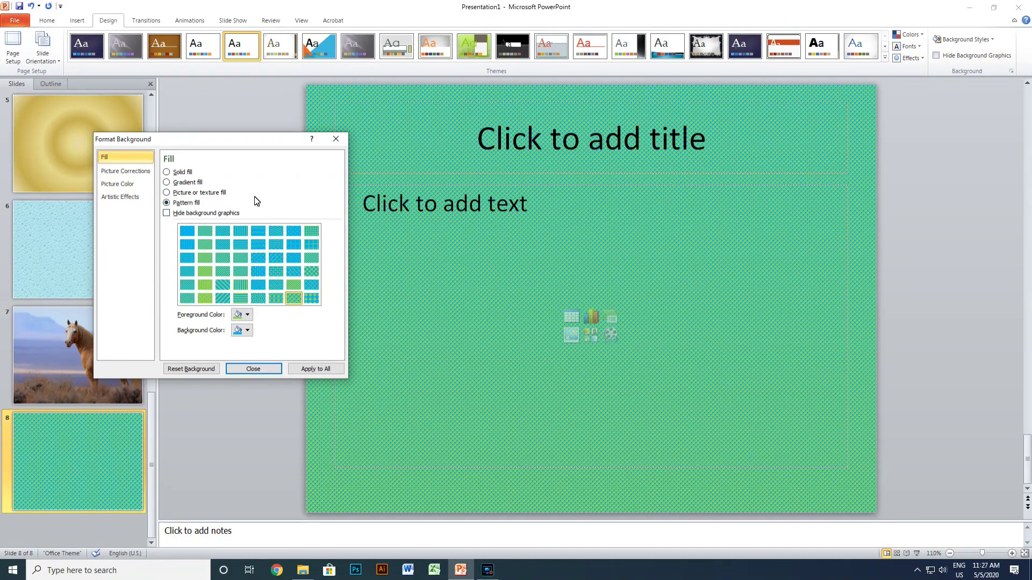
left_click(344, 137)
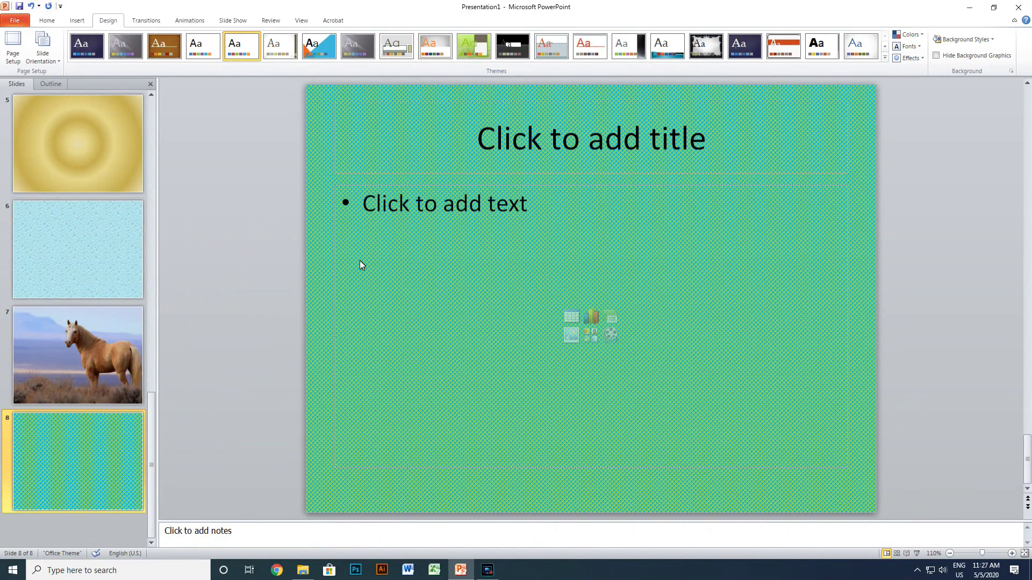
scroll(77, 262, "up", 3)
scroll(76, 261, "up", 1)
scroll(76, 261, "down", 4)
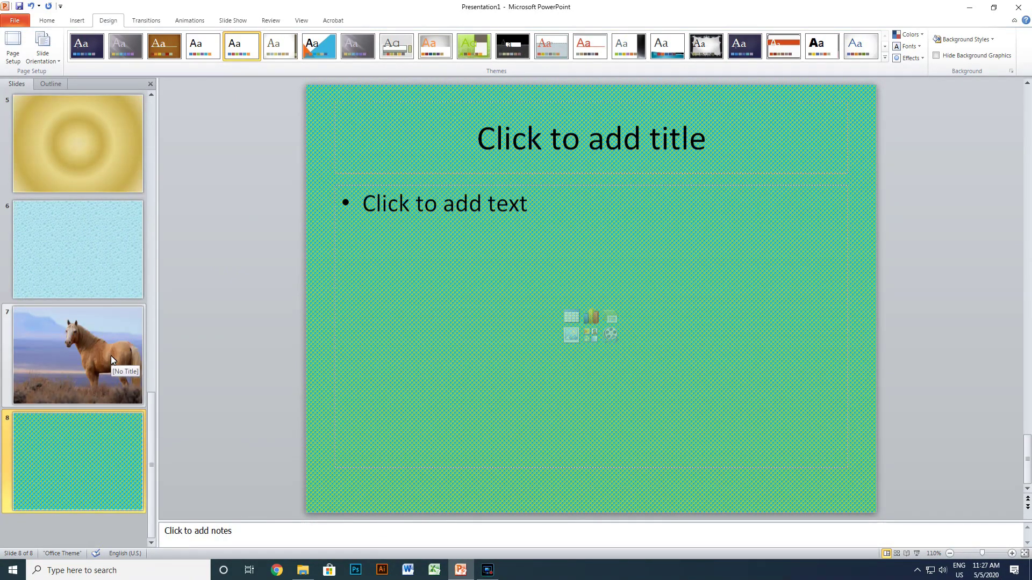
scroll(108, 320, "up", 4)
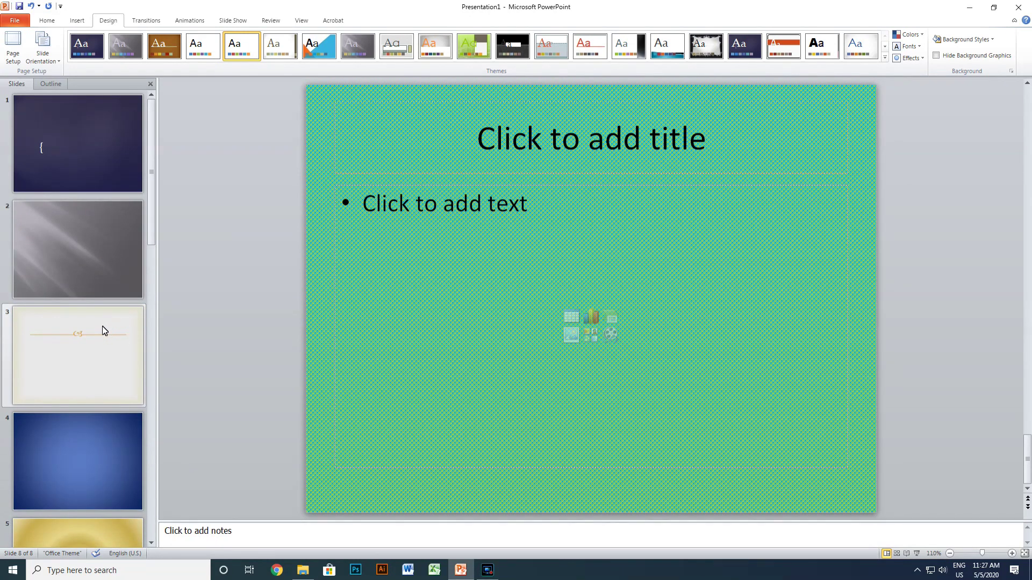